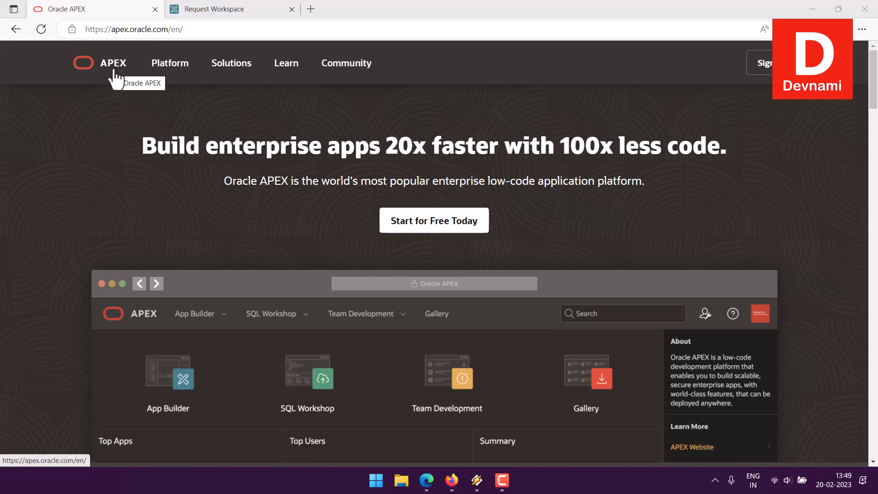
Browse the Start for Free Getting Started page, then bring up the free workspace request form
left_click(423, 227)
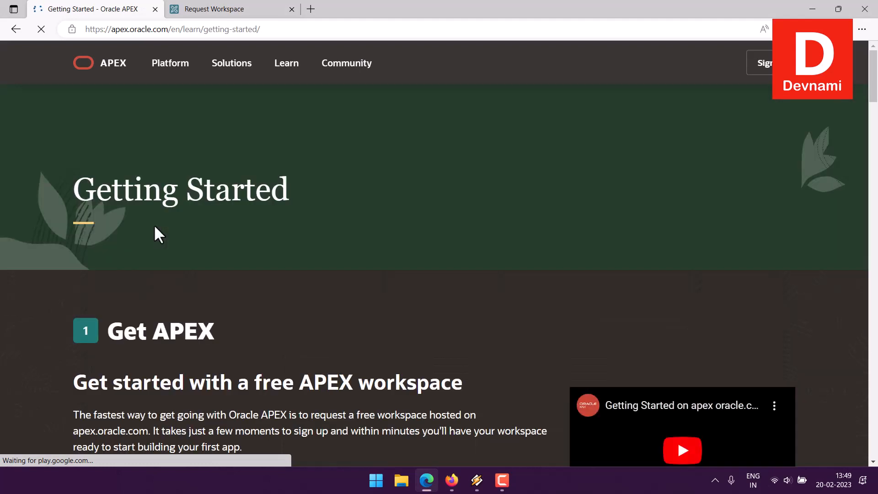
scroll(36, 220, "down", 3)
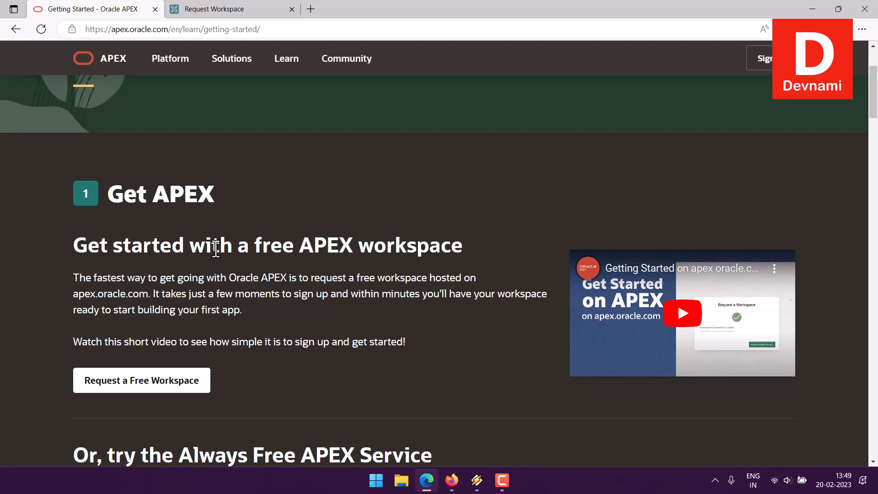
scroll(216, 247, "down", 4)
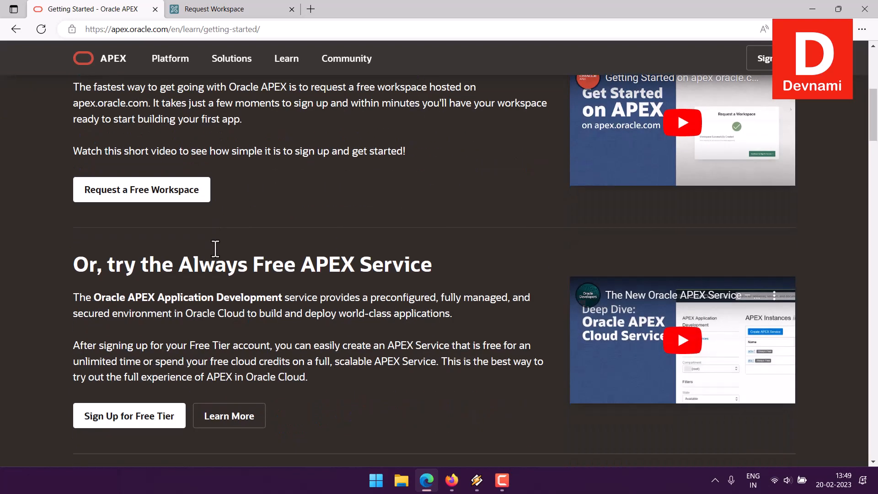
left_click_drag(236, 275, 443, 277)
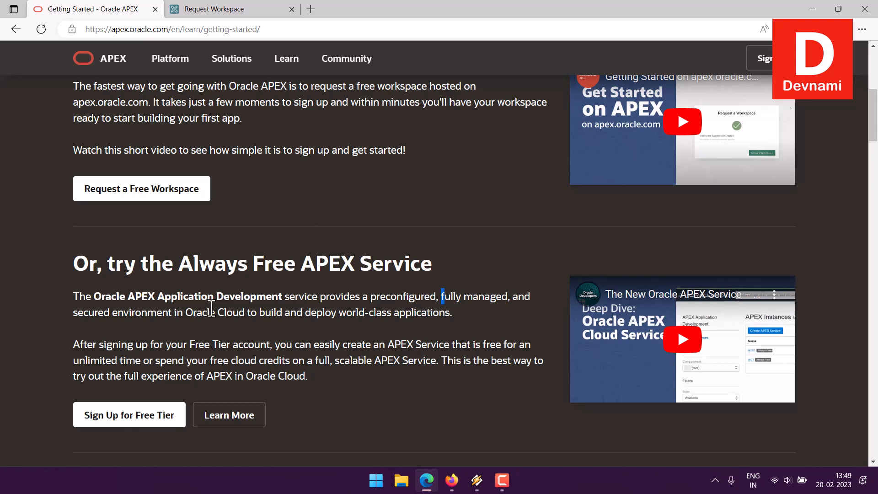
scroll(211, 308, "down", 5)
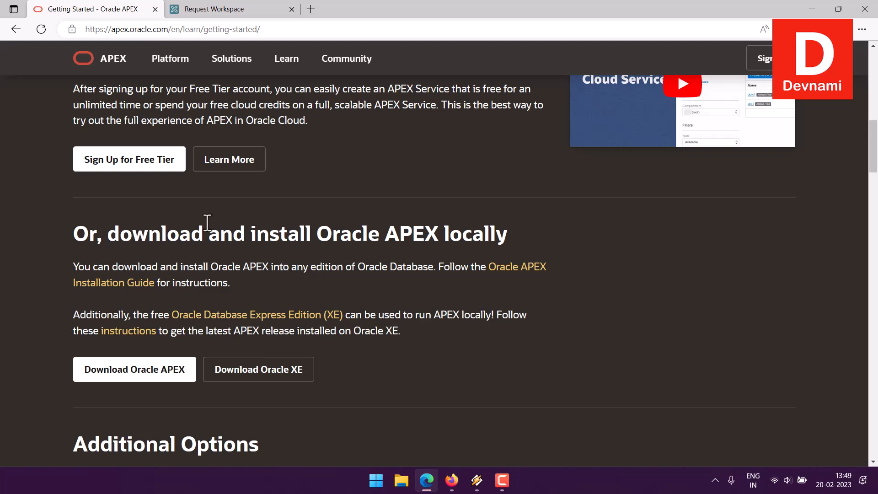
scroll(27, 202, "up", 5)
scroll(27, 201, "up", 3)
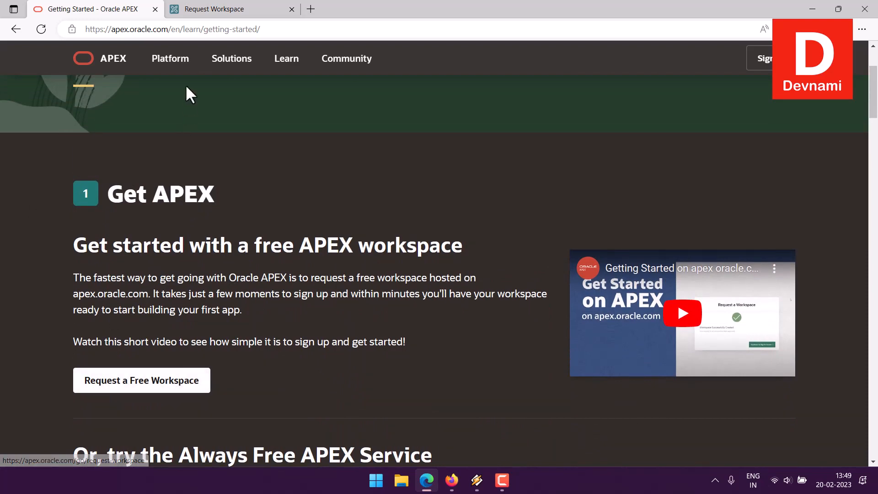
left_click(193, 15)
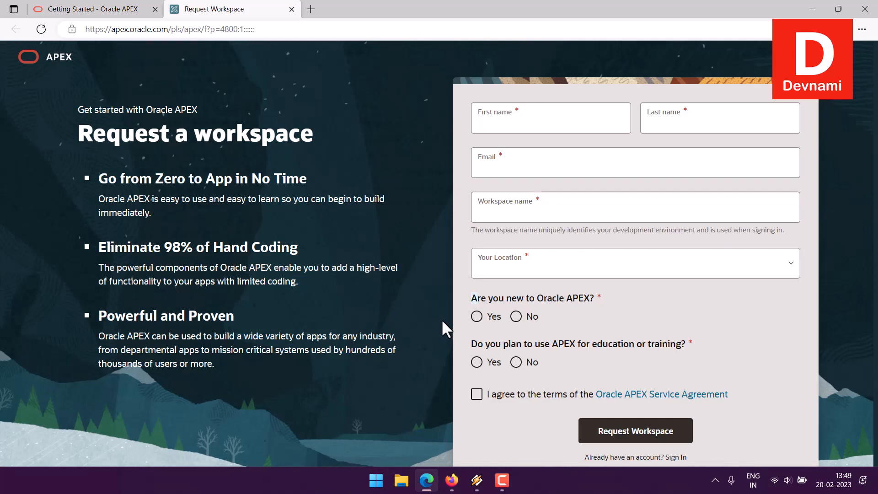
left_click(536, 125)
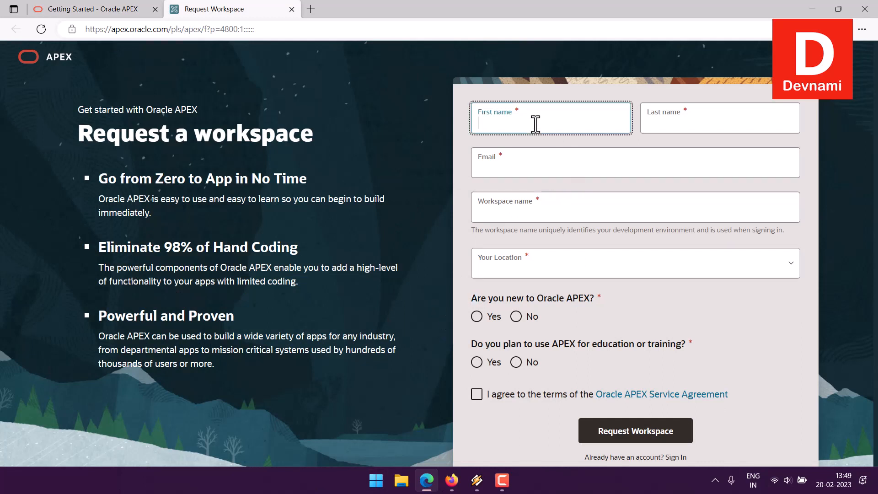
left_click(695, 128)
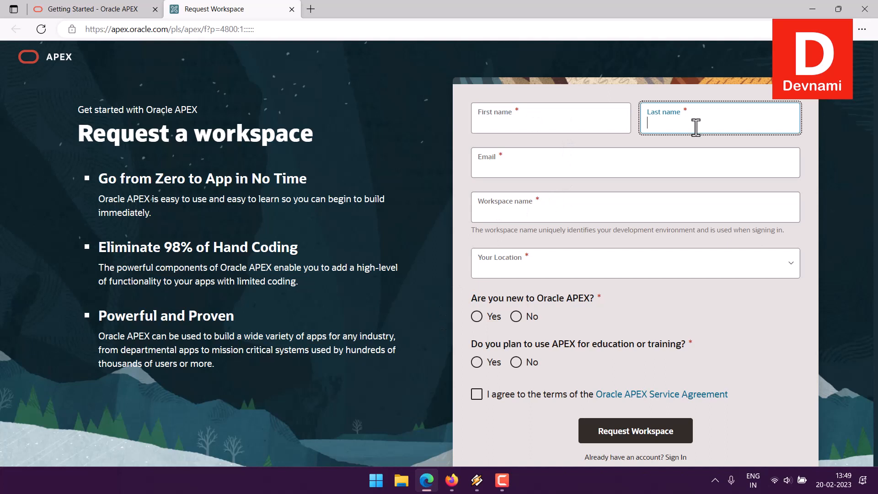
left_click(519, 173)
left_click(502, 220)
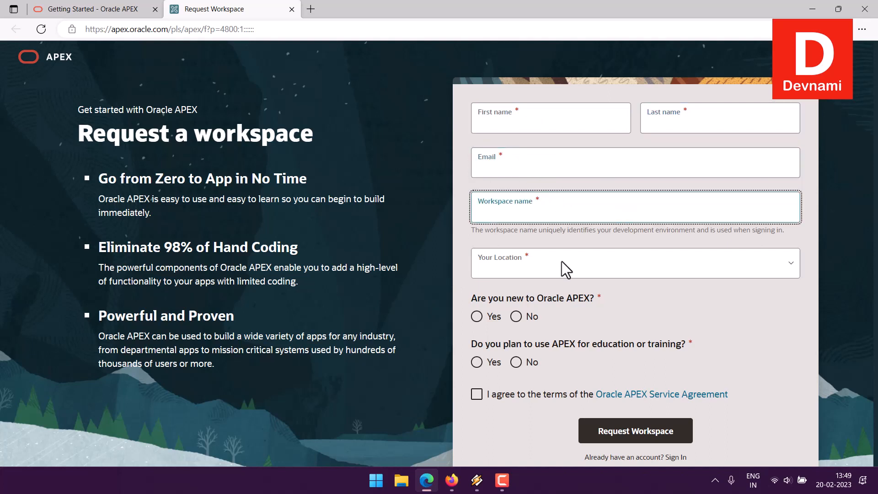
left_click(516, 271)
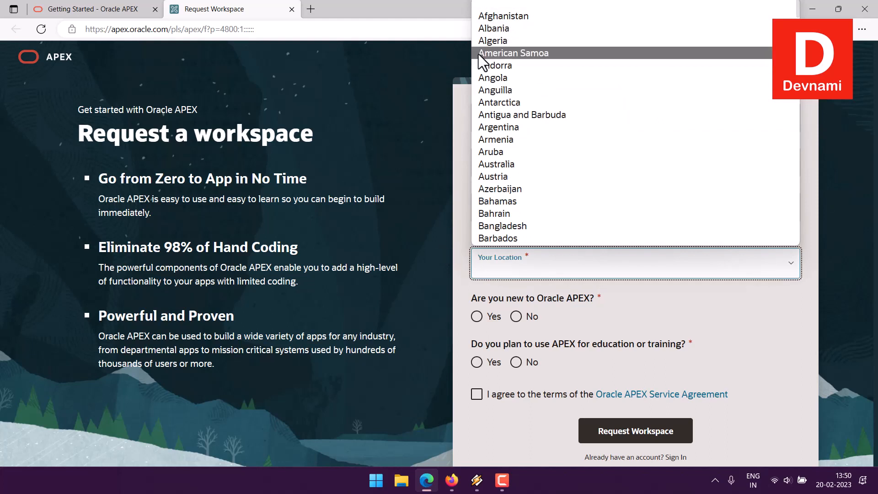
left_click(421, 264)
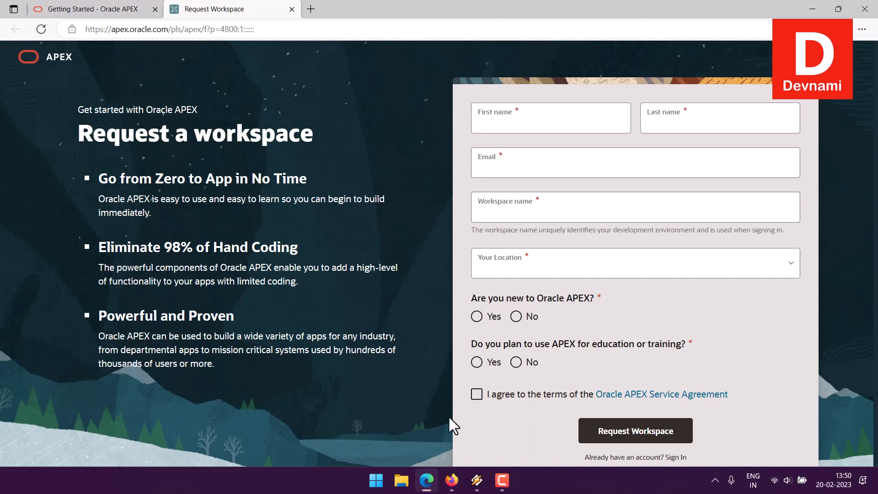
Check the workspace approval email in Gmail, then return to the Oracle APEX workspace home
left_click(453, 484)
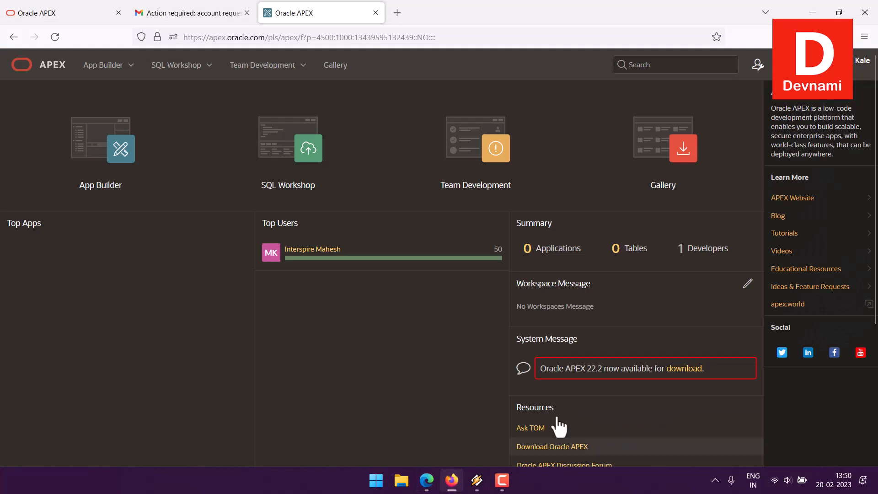
left_click(194, 13)
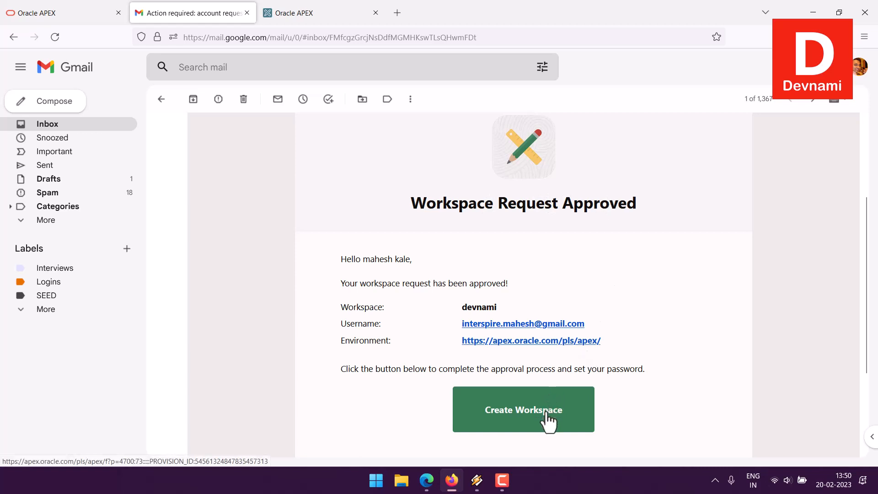
left_click(327, 12)
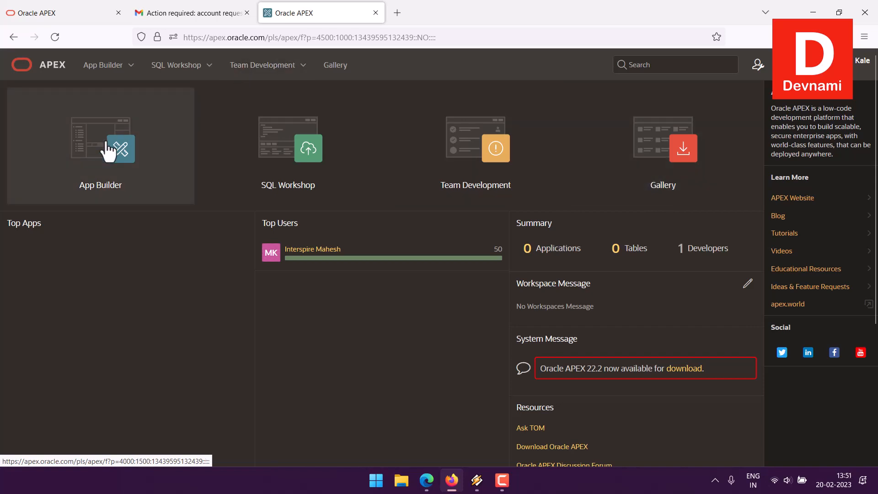
Start a brand-new application via App Builder > Create > New Application
left_click(132, 66)
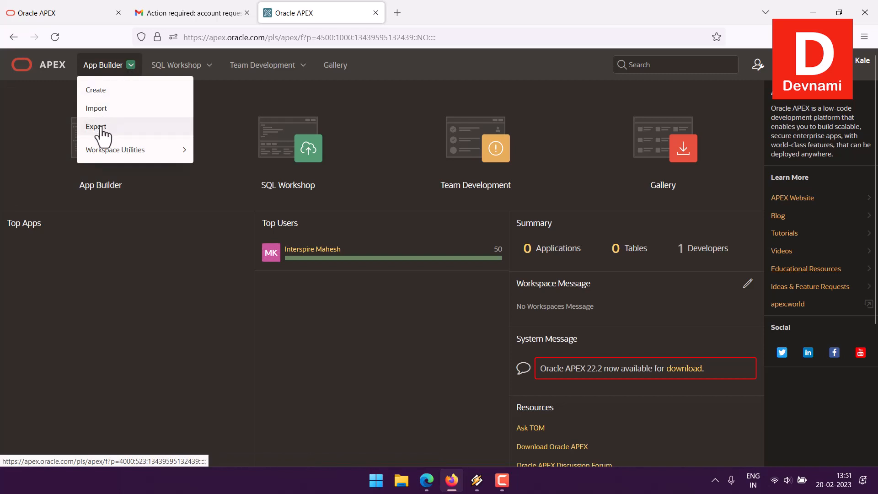
mouse_move(114, 151)
left_click(111, 91)
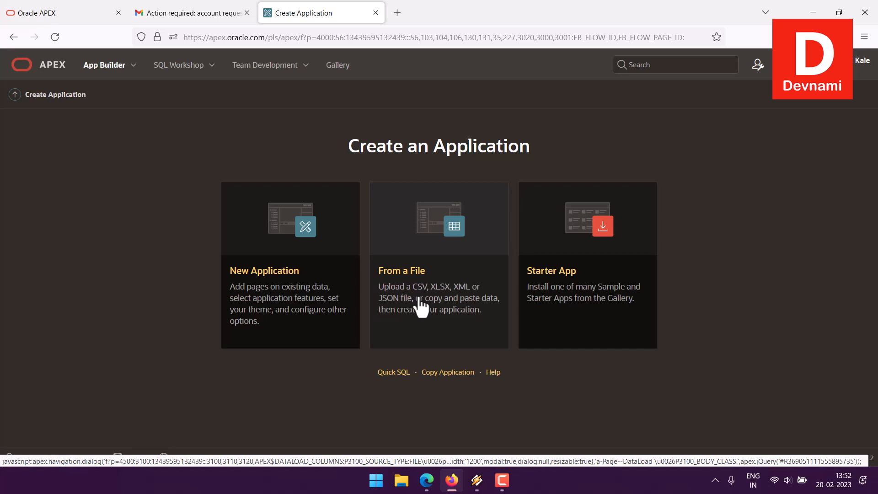
left_click(266, 284)
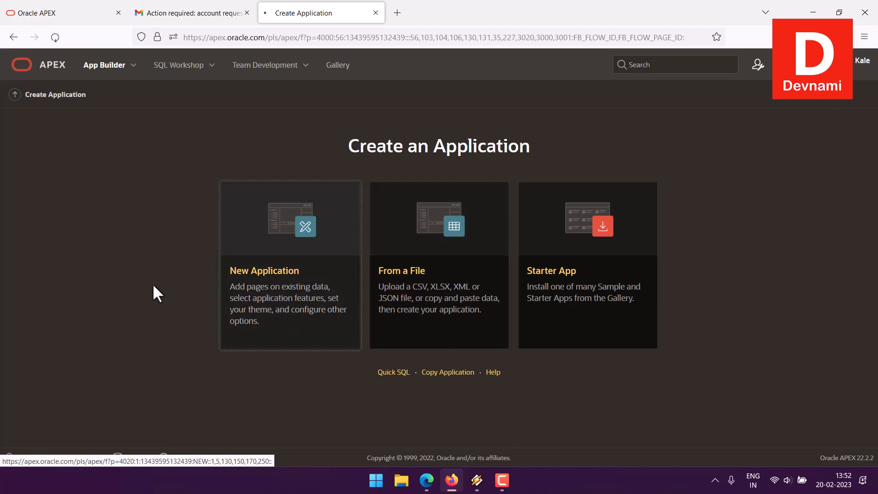
Name the new application 'HRDev'
left_click(245, 289)
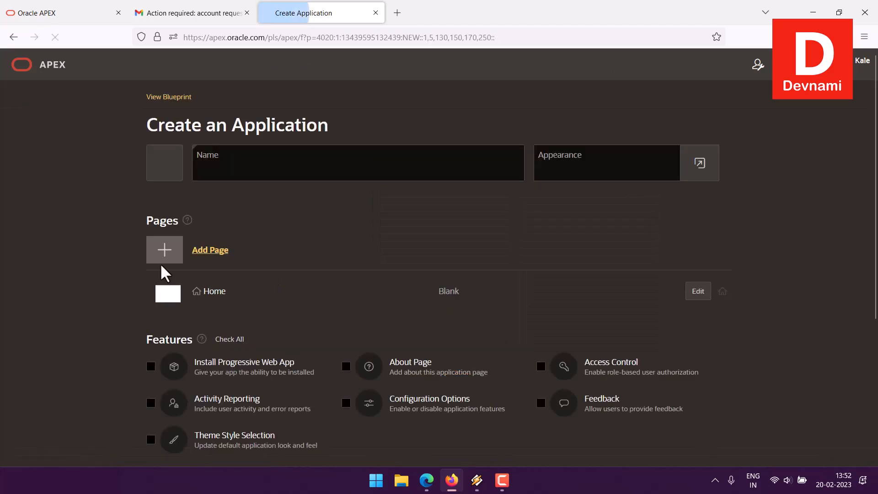
left_click(221, 173)
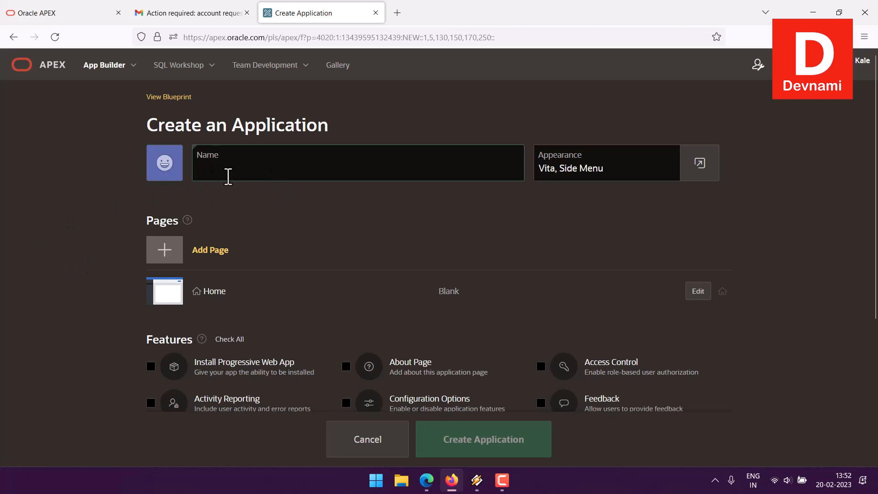
type("HR")
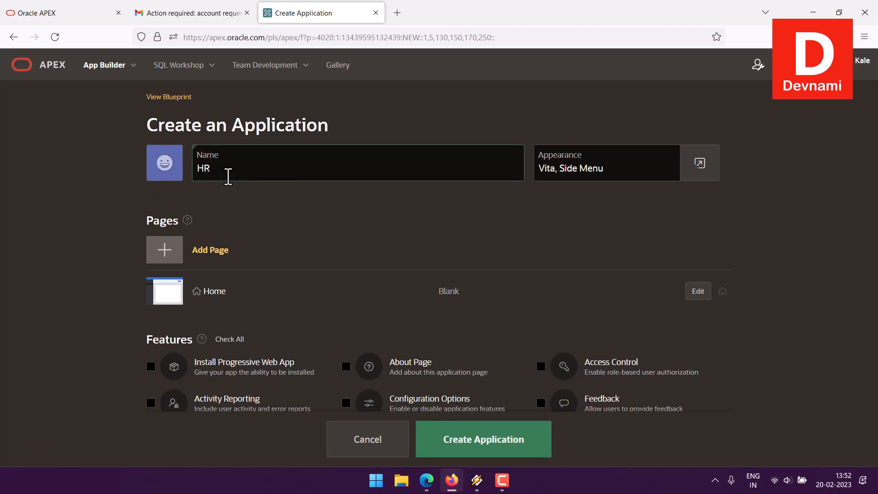
type("Dev")
Add activity reporting, theme style selection, About page, configuration options, access control and feedback features
scroll(98, 247, "down", 3)
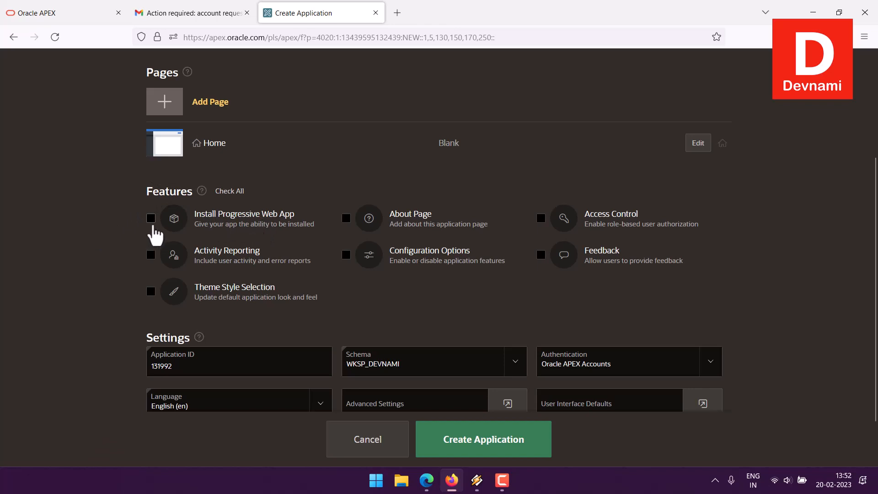
left_click(150, 255)
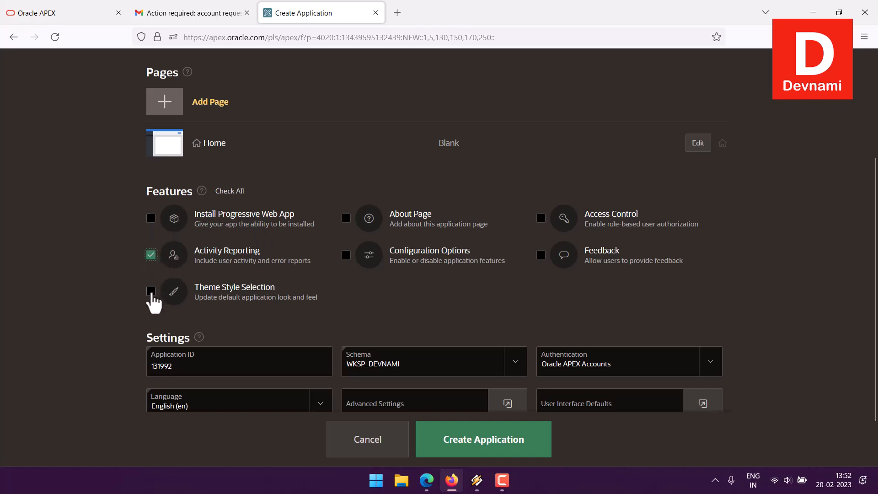
left_click(151, 291)
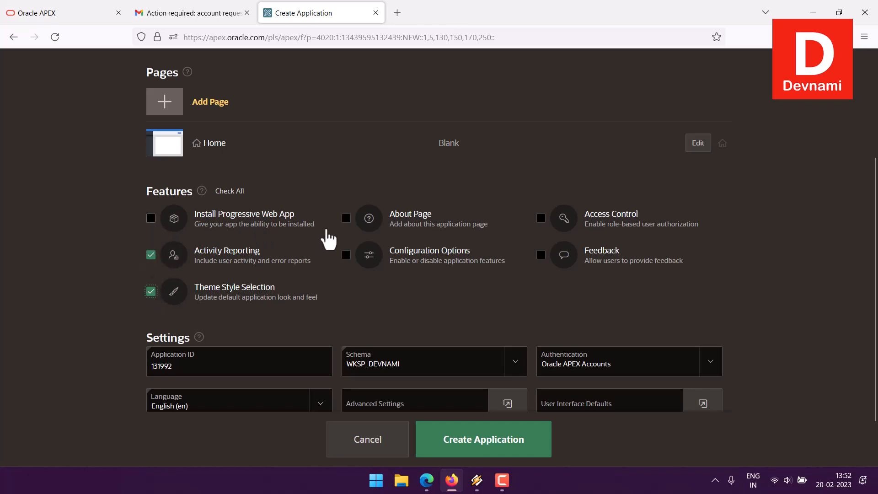
left_click(347, 219)
left_click(346, 255)
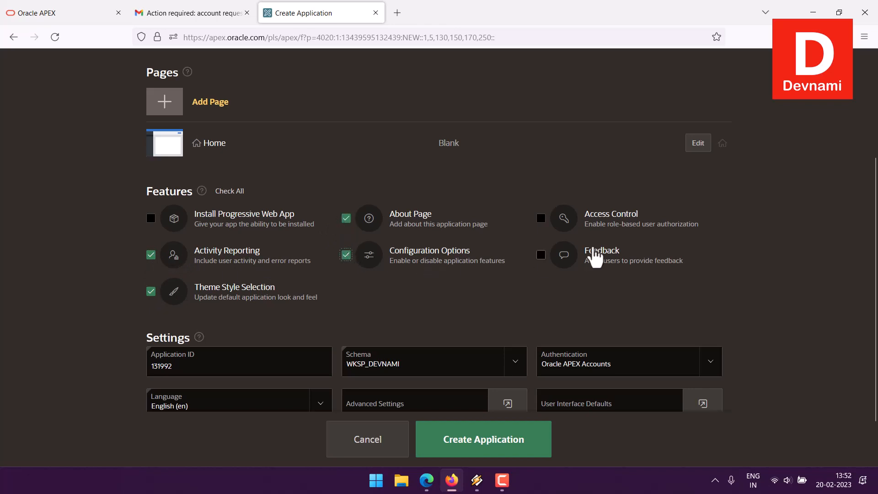
left_click(542, 219)
left_click(541, 255)
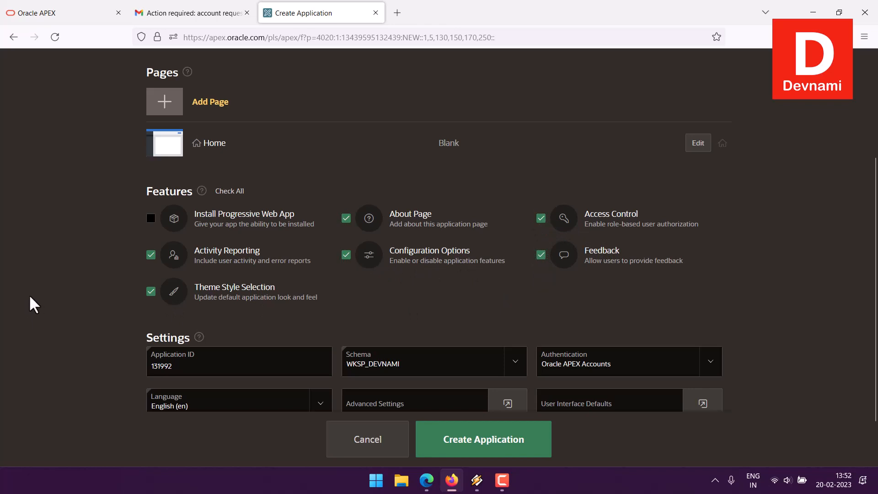
Review the schema and authentication lists, keeping Oracle APEX Accounts as authentication
scroll(37, 293, "down", 2)
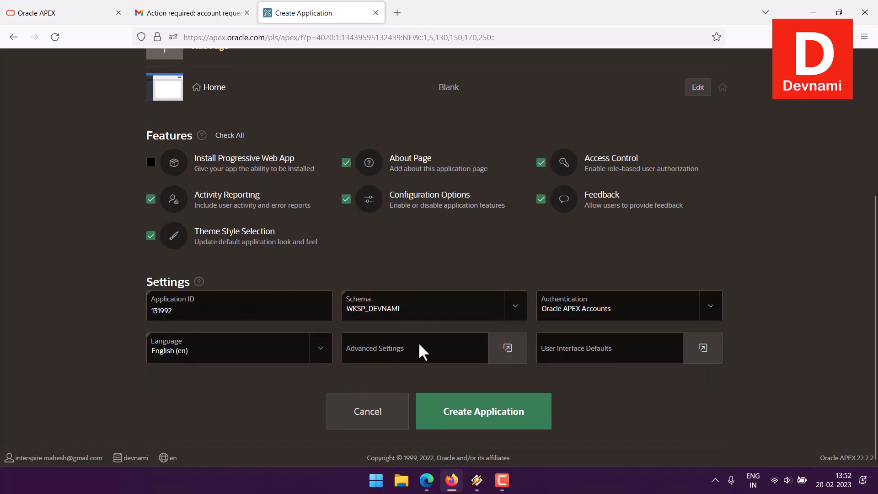
left_click(517, 315)
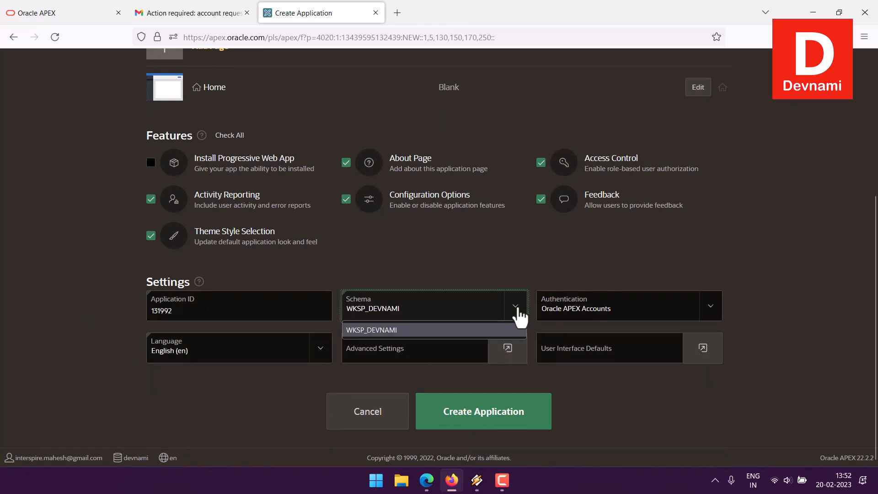
left_click(519, 315)
left_click(709, 318)
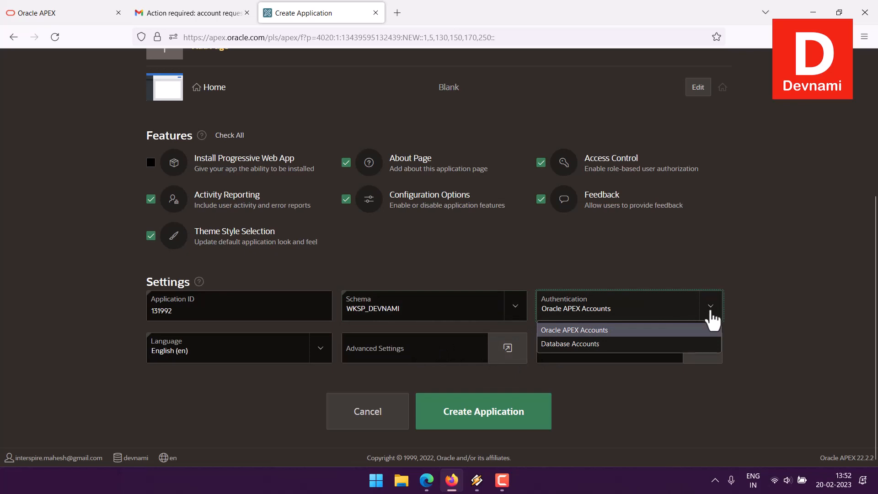
left_click(720, 314)
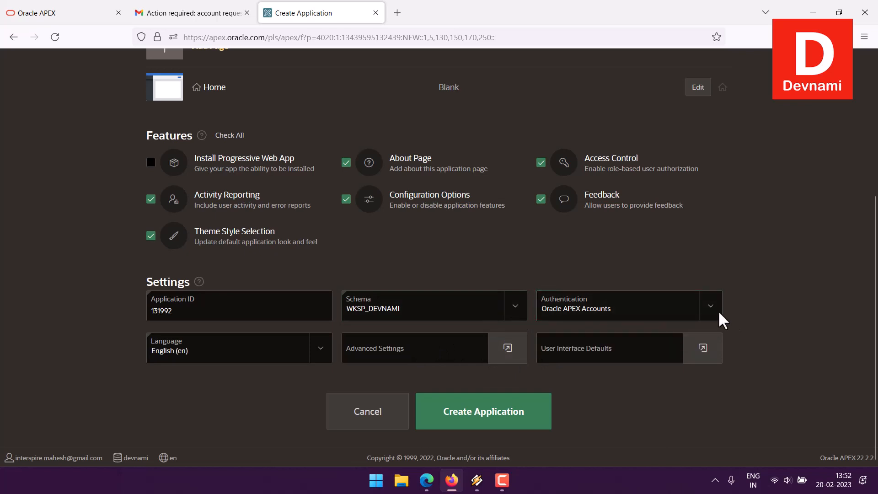
left_click(636, 311)
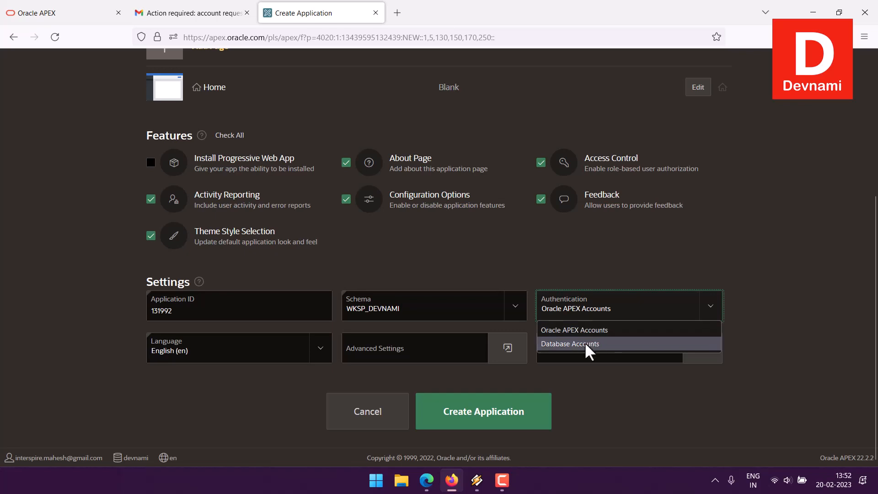
left_click(749, 309)
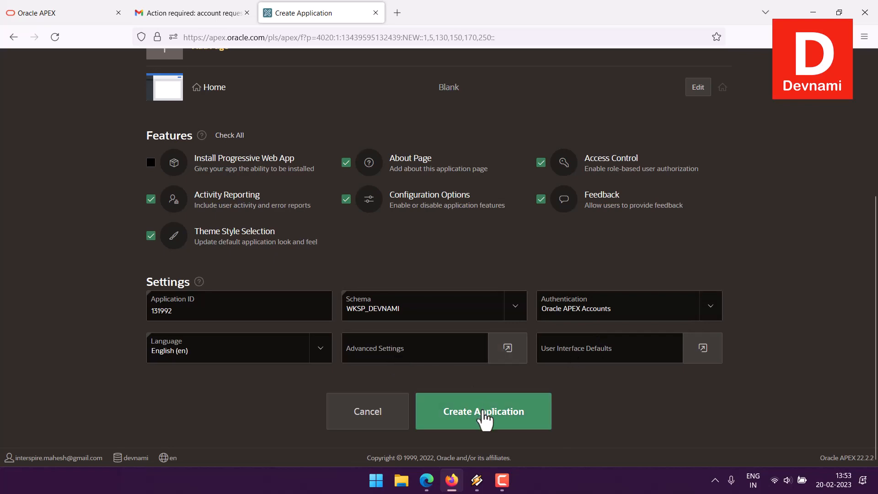
scroll(4, 335, "up", 1)
scroll(4, 335, "up", 3)
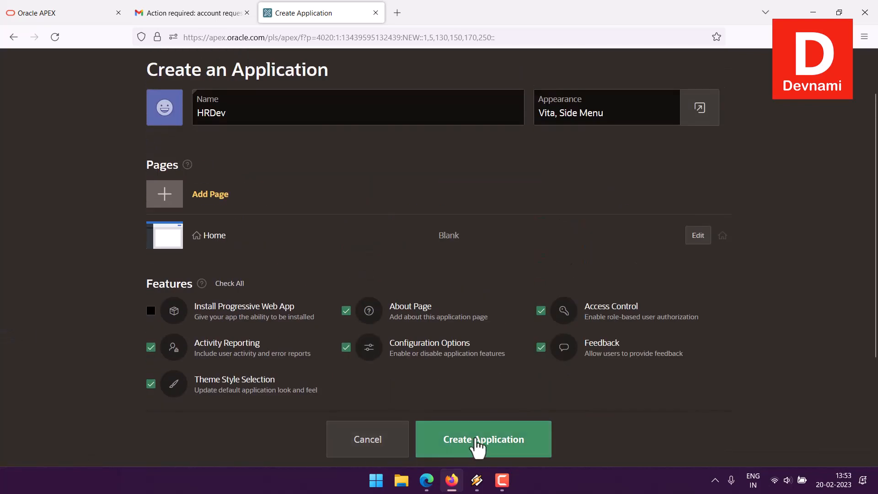
Choose the table icon, compare colour swatches, settle on green, and save the icon
left_click(164, 111)
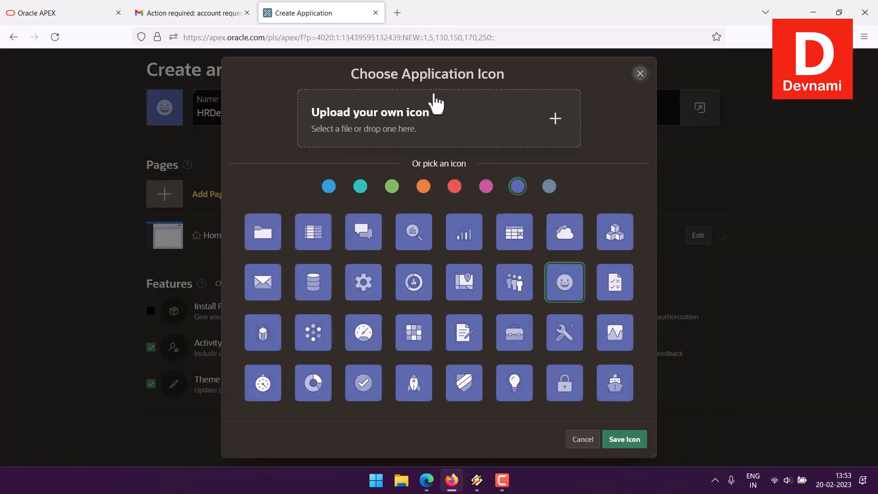
left_click(322, 241)
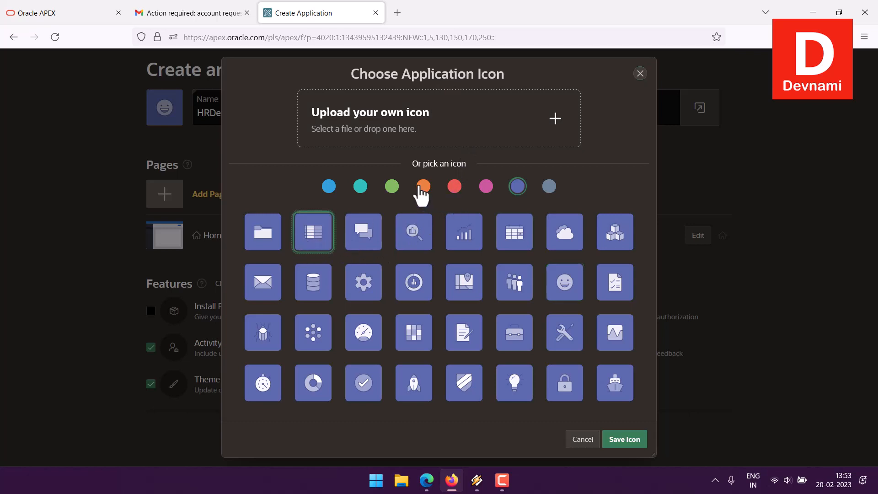
left_click(393, 187)
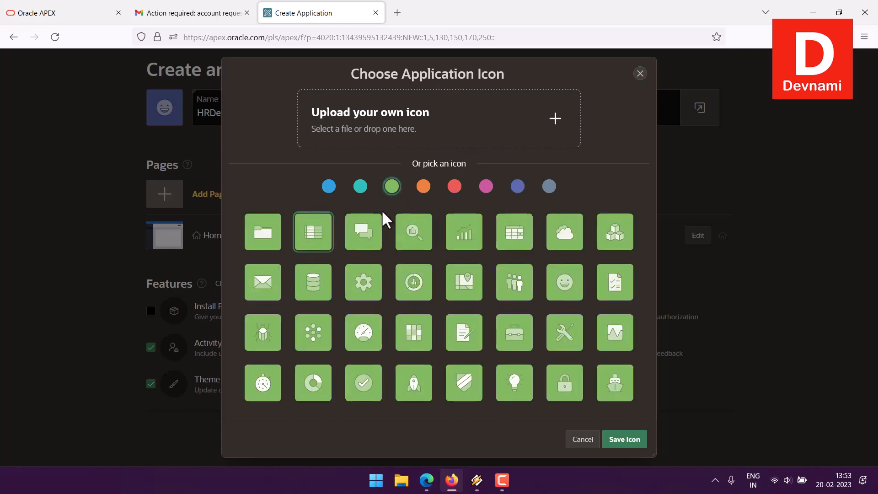
left_click(423, 188)
left_click(455, 188)
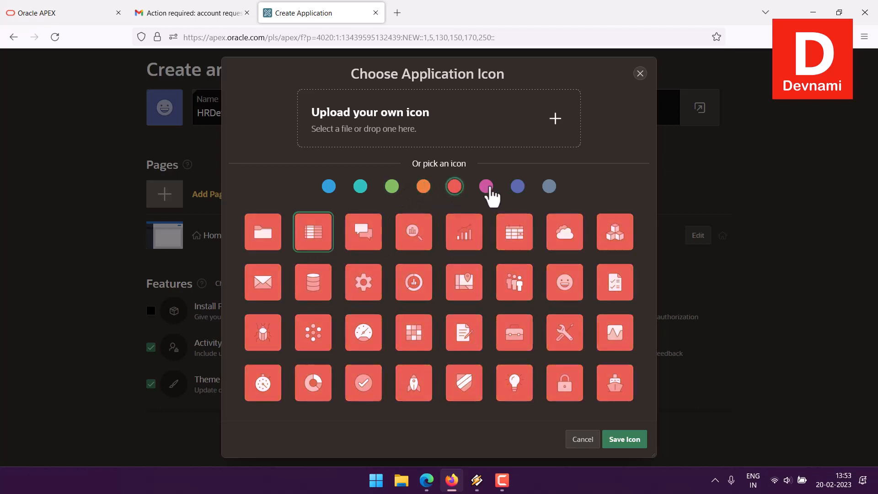
left_click(487, 186)
left_click(519, 187)
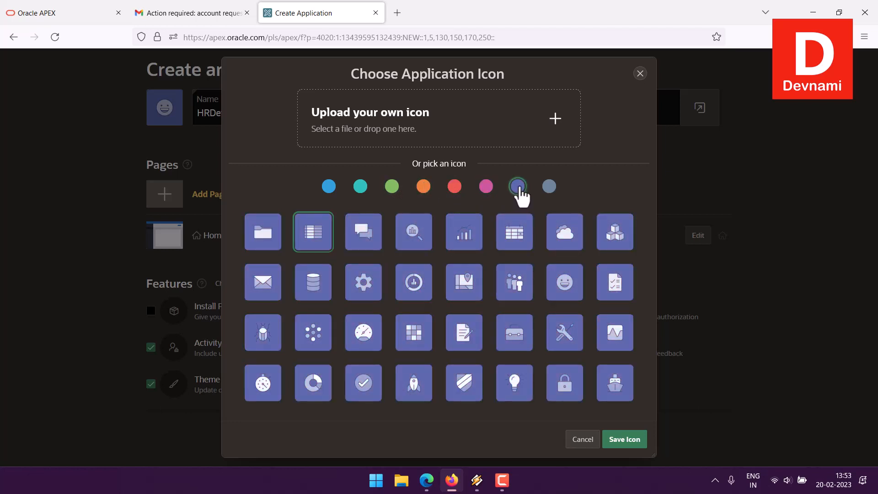
left_click(457, 188)
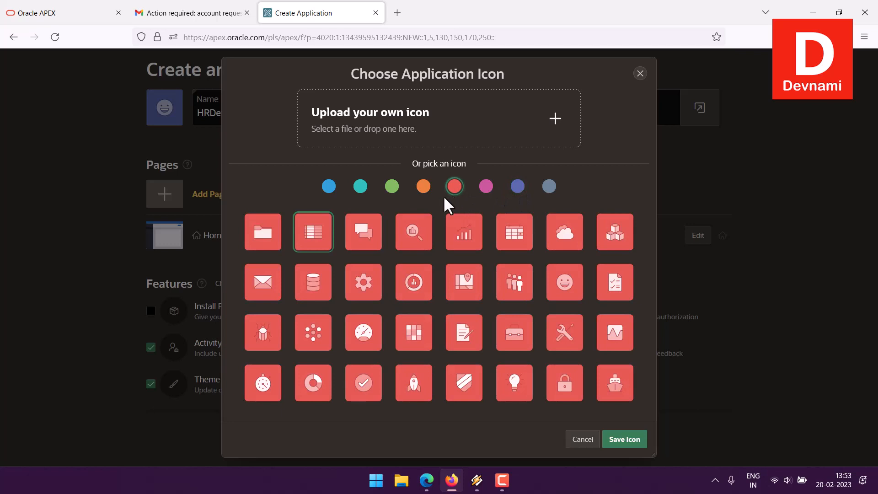
left_click(393, 187)
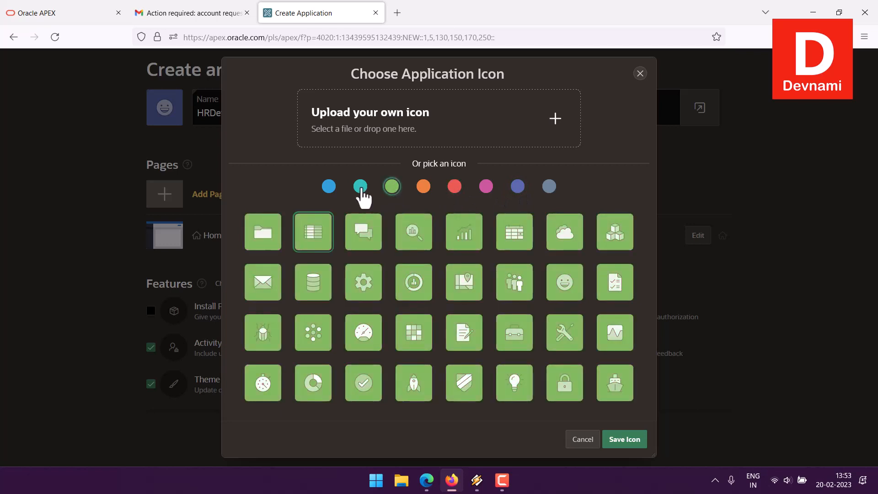
left_click(361, 189)
left_click(329, 188)
left_click(393, 188)
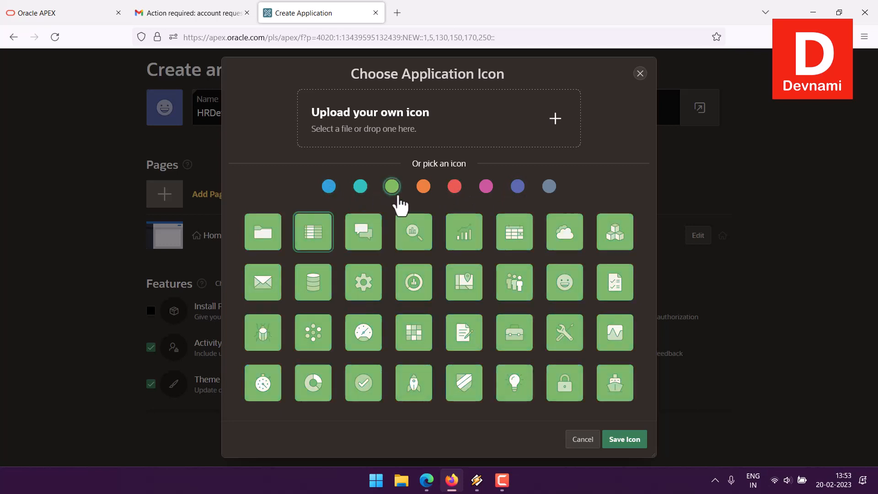
left_click(311, 245)
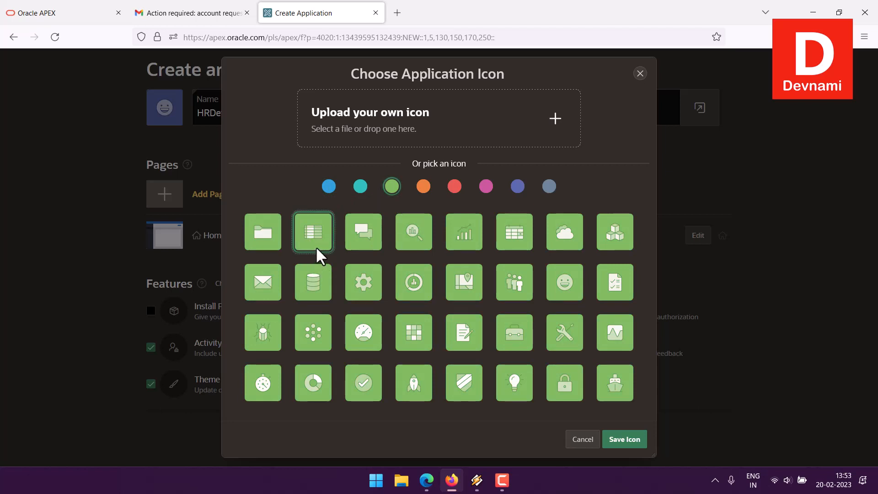
left_click(635, 442)
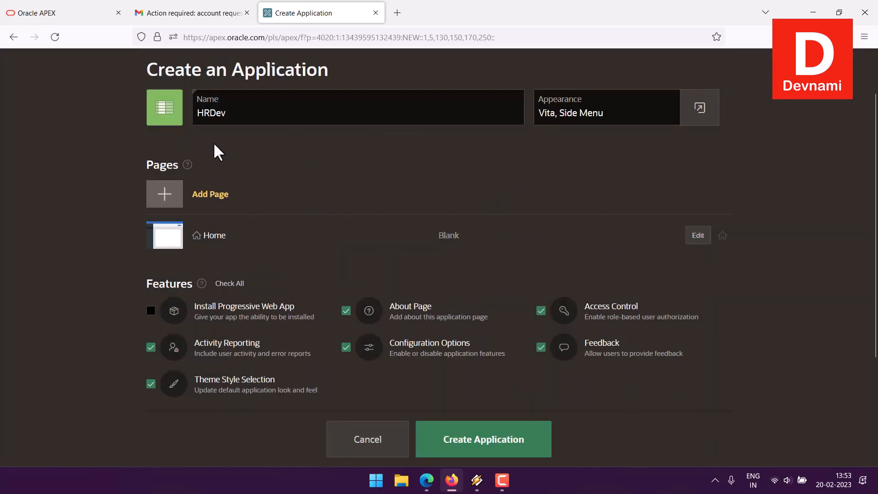
Create the HRDev application with the green table icon, Vita theme and Side Menu
left_click(476, 446)
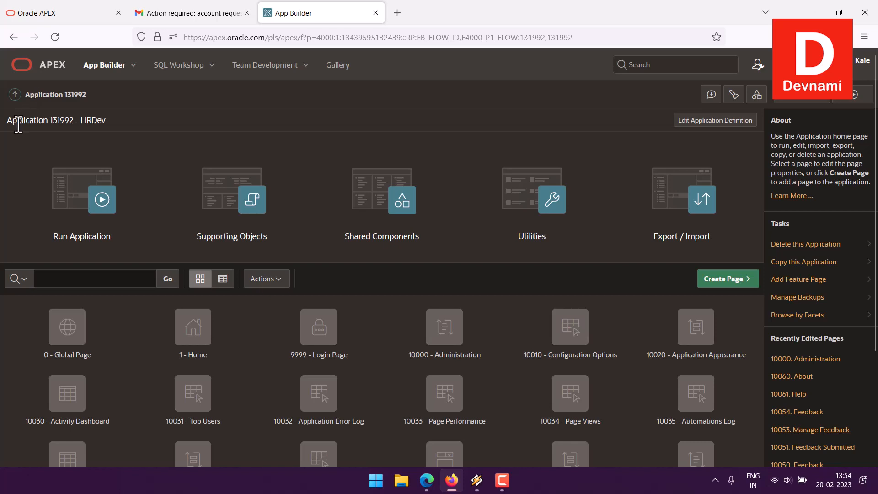
Highlight the application number 131992 in the HRDev page title
left_click_drag(4, 122, 78, 122)
left_click(108, 119)
left_click_drag(73, 121, 120, 121)
left_click(120, 121)
Run HRDev and sign in with the workspace account's e-mail and password
left_click(55, 235)
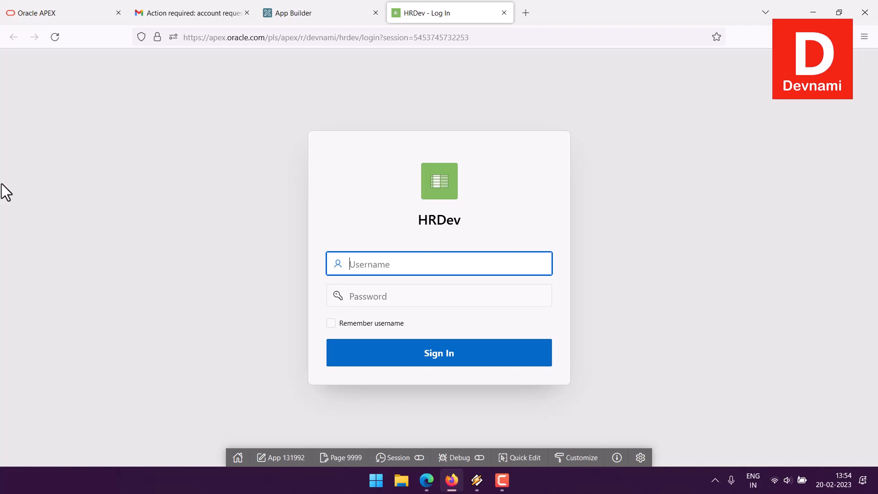
key("Tab")
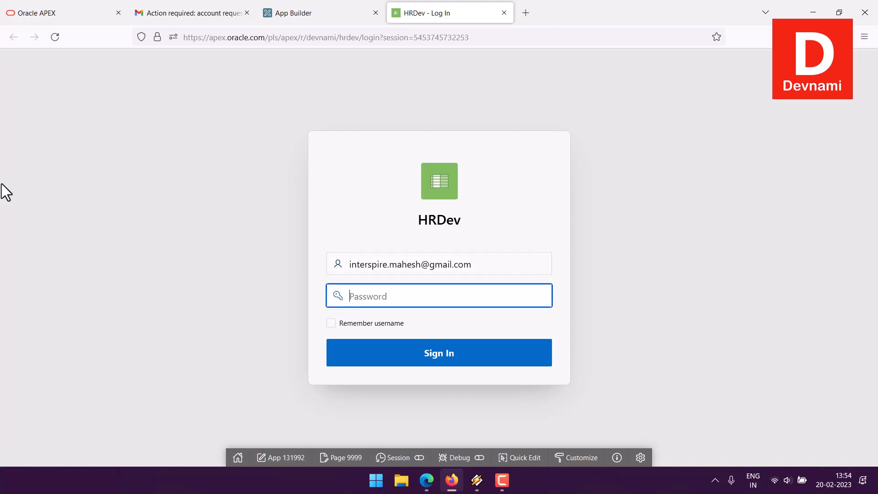
type("*")
left_click(439, 355)
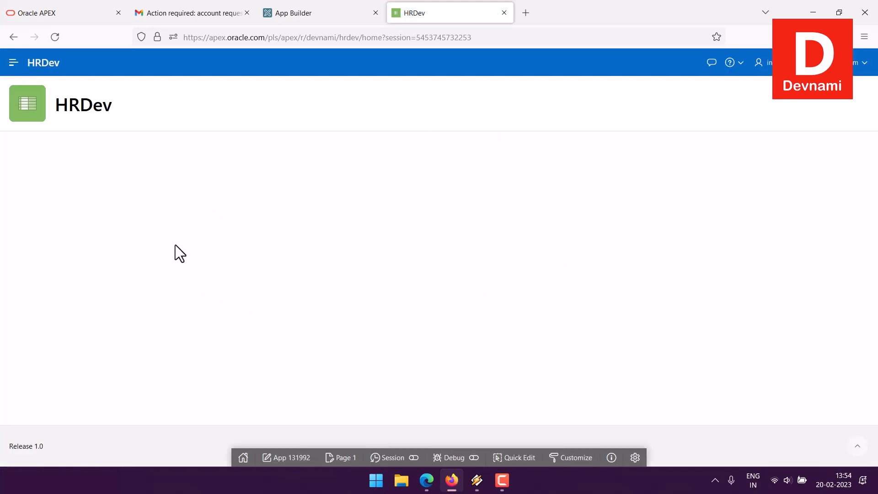
Open the Administration page from the app's navigation menu and scroll through it
left_click(13, 63)
left_click(13, 63)
left_click(14, 64)
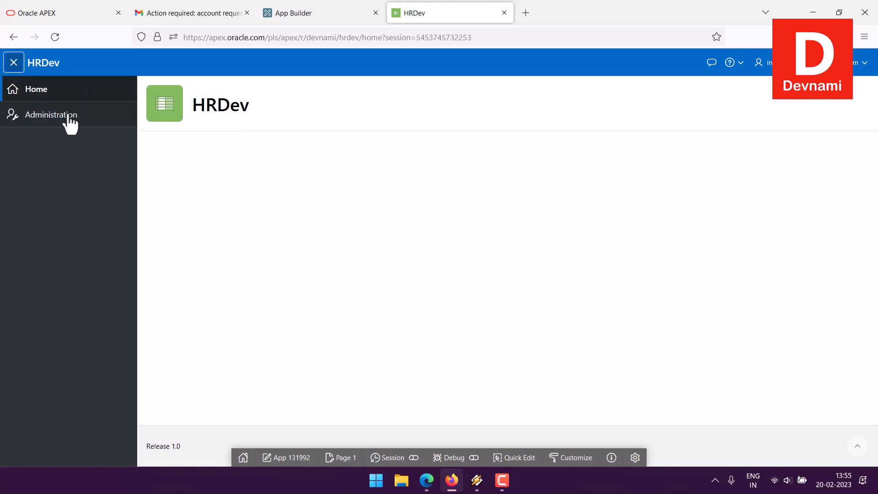
left_click(51, 121)
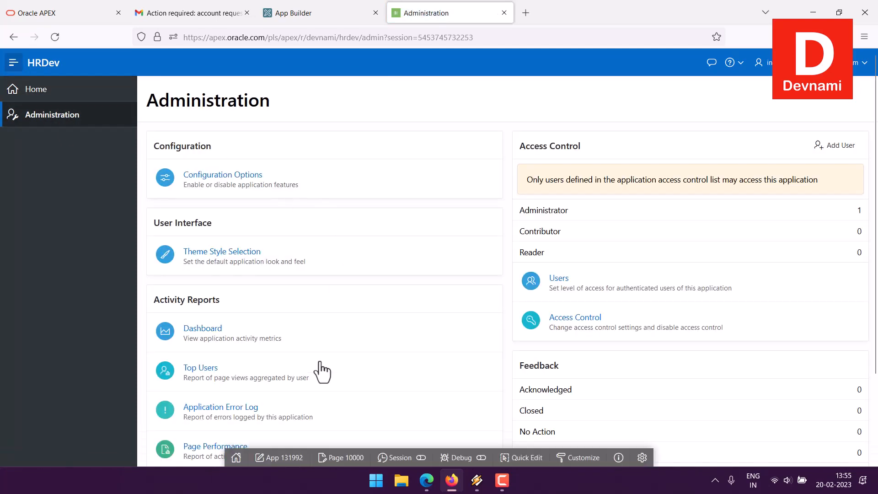
scroll(337, 277, "down", 1)
scroll(333, 277, "down", 2)
scroll(368, 324, "up", 3)
Close the running HRDev app and open HRDev's Export / Import page
left_click(504, 13)
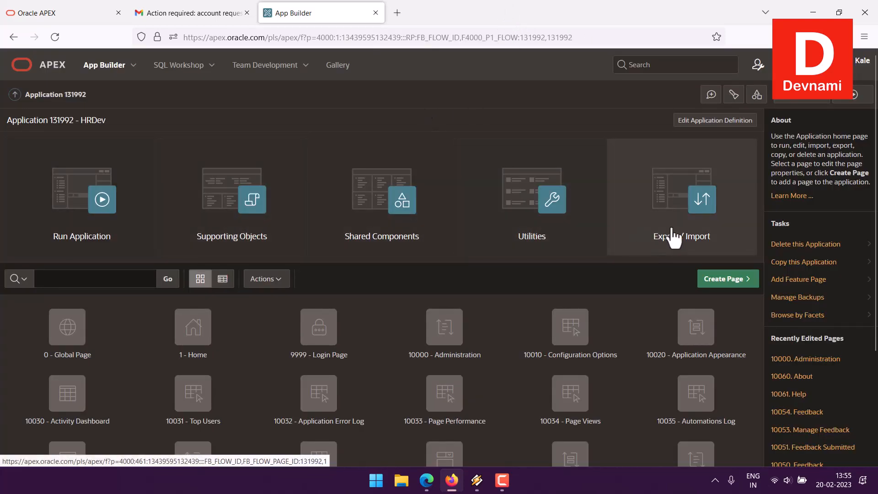
scroll(404, 350, "down", 3)
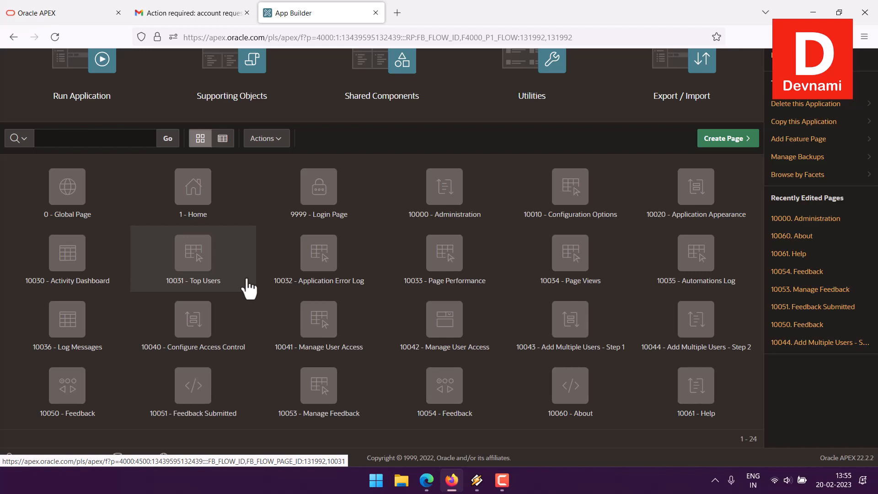
scroll(249, 289, "up", 3)
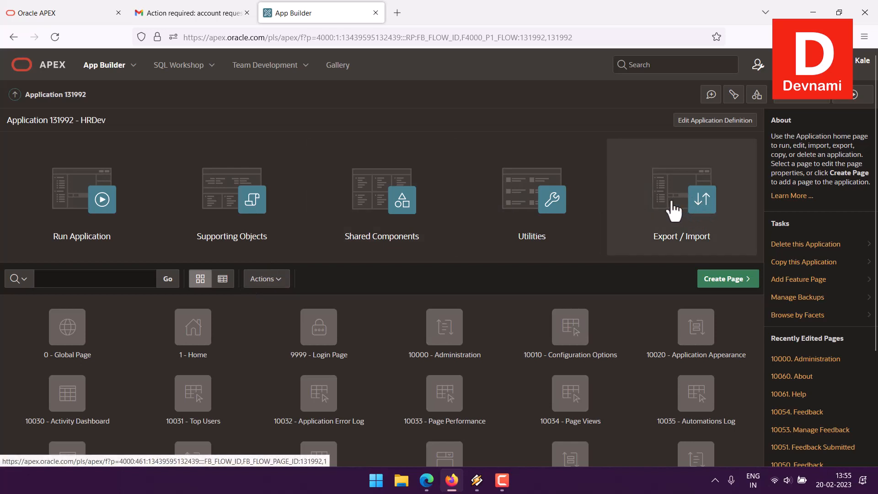
left_click(662, 250)
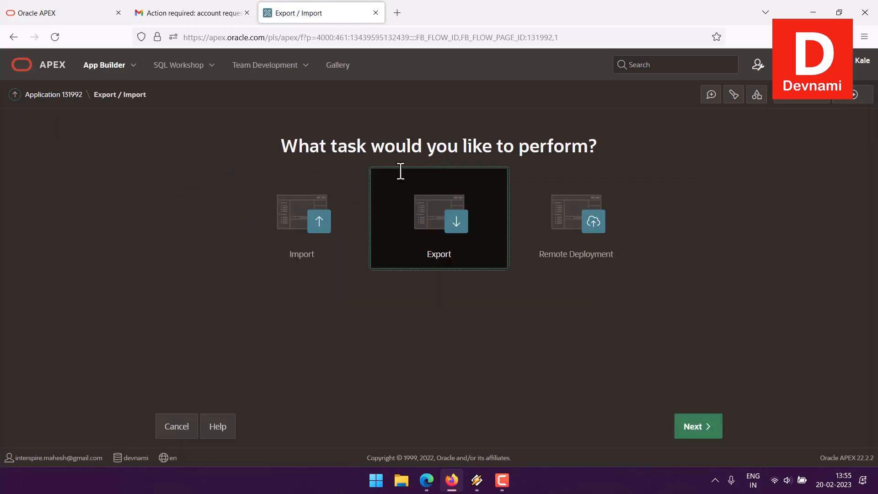
Choose the Import task to view Import - Specify File, then go back to App Builder
left_click(274, 287)
double_click(286, 147)
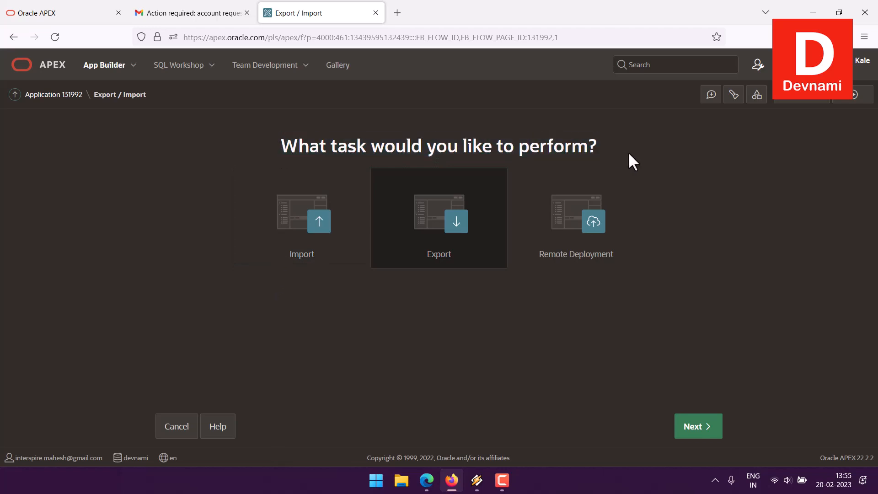
left_click(303, 222)
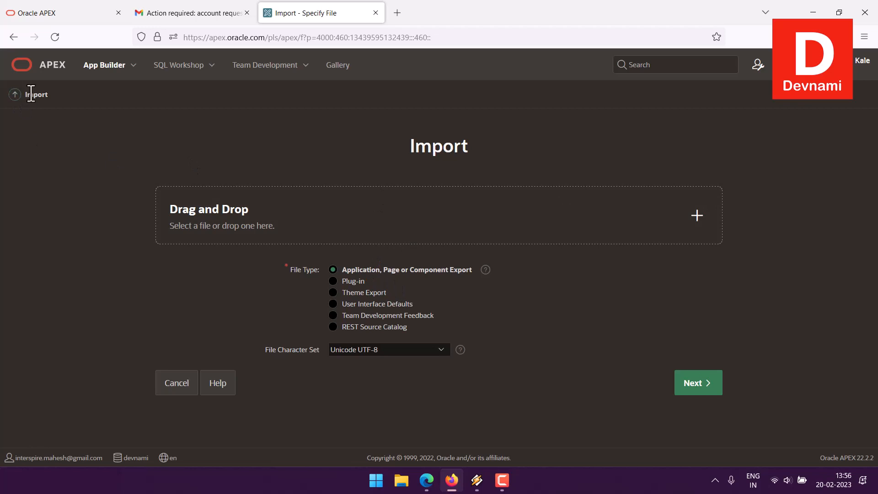
left_click(15, 95)
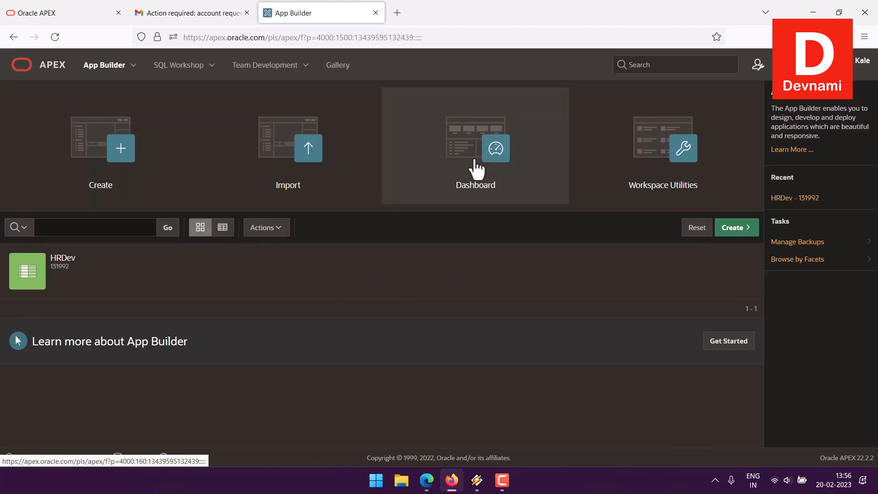
Open HRDev's Export task with 131992 HRDev selected as the application
left_click(63, 274)
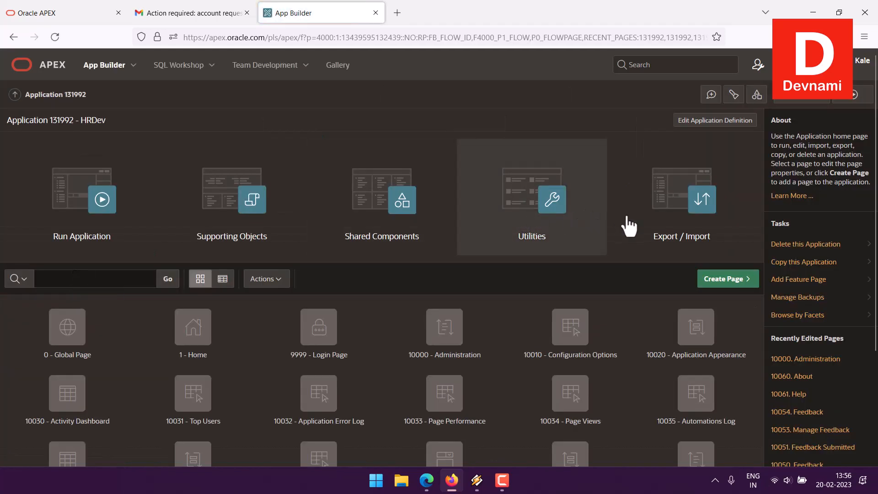
left_click(669, 227)
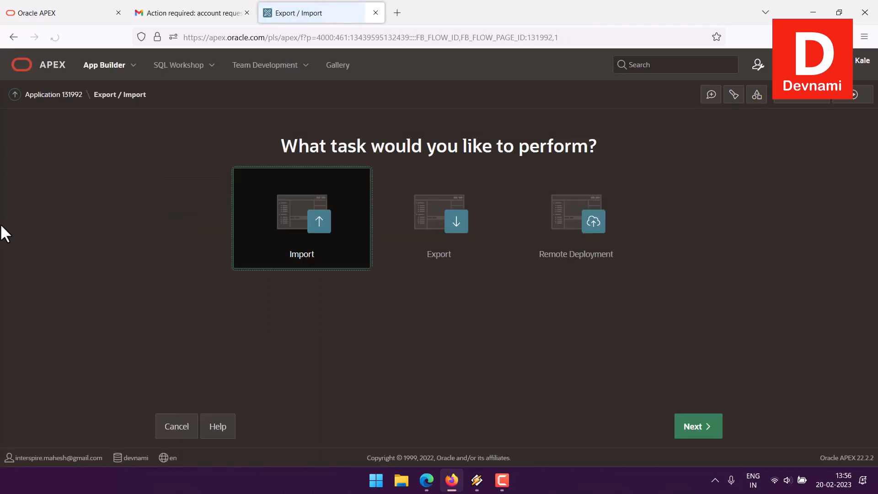
left_click(429, 214)
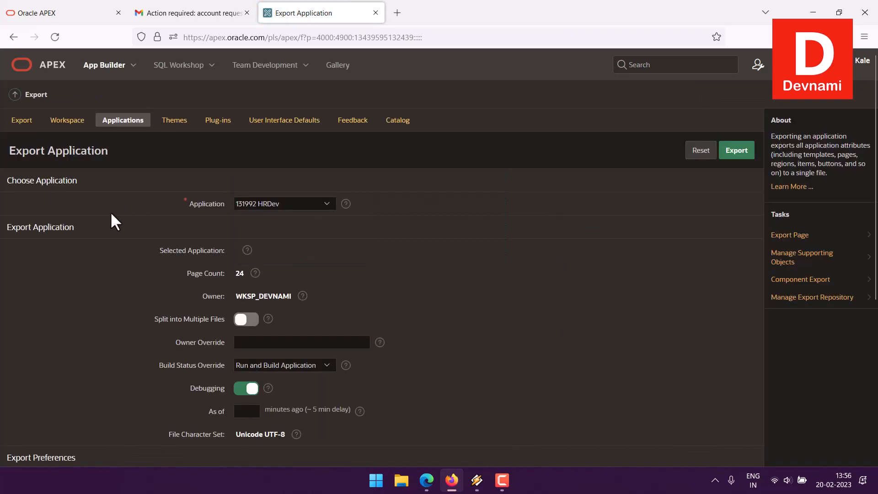
left_click(325, 203)
left_click(325, 205)
Export HRDev, downloading f131992.sql, and return to the App Builder application list
scroll(103, 277, "down", 3)
scroll(103, 276, "down", 2)
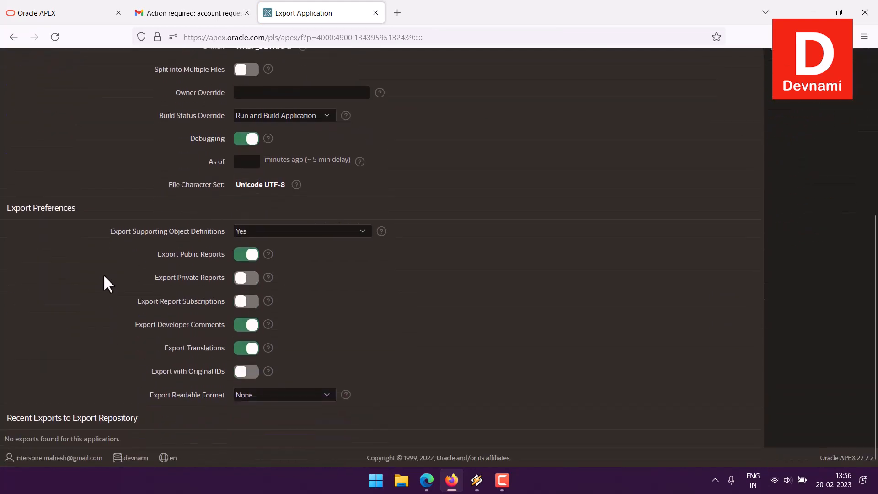
scroll(103, 274, "up", 5)
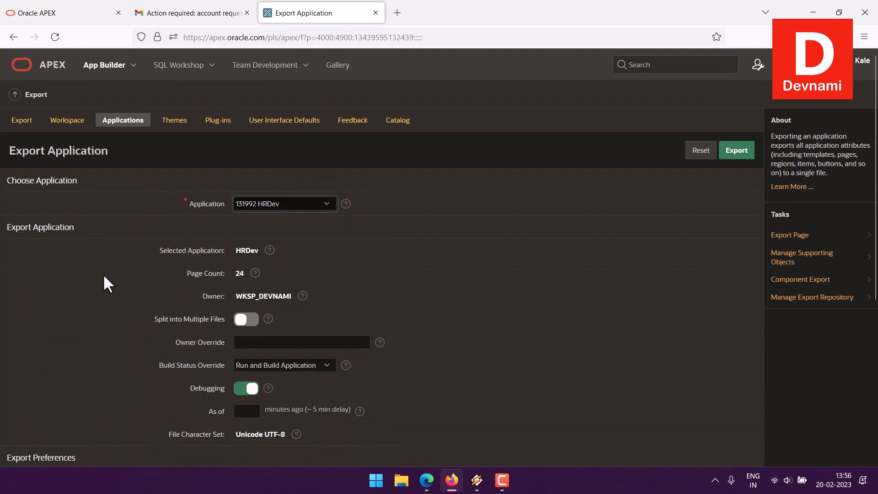
left_click(737, 152)
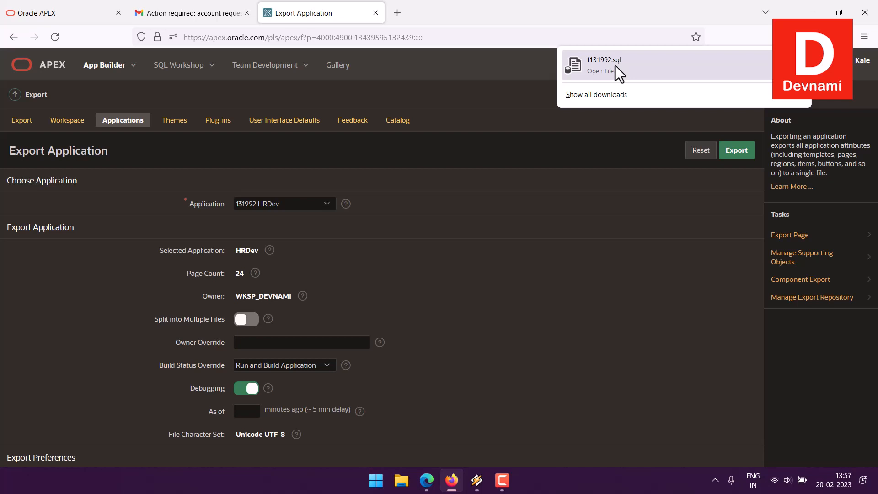
left_click(20, 103)
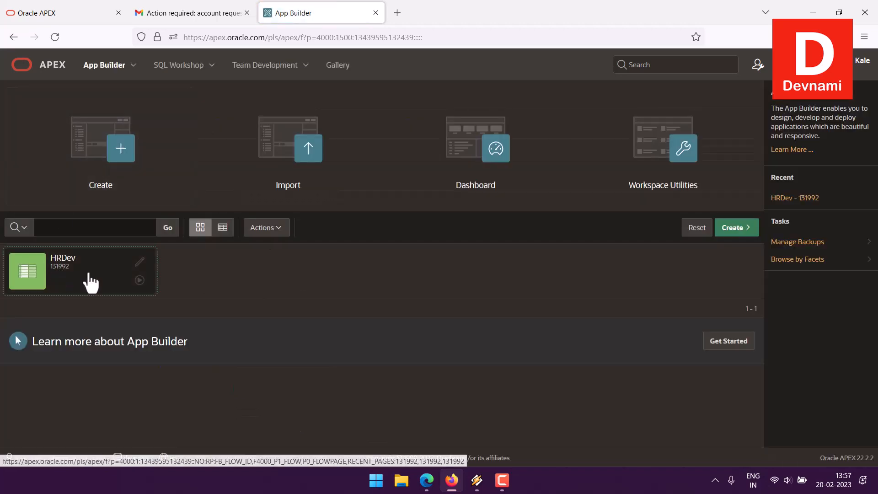
Open the HRDev application and start a new page of type Form
left_click(83, 283)
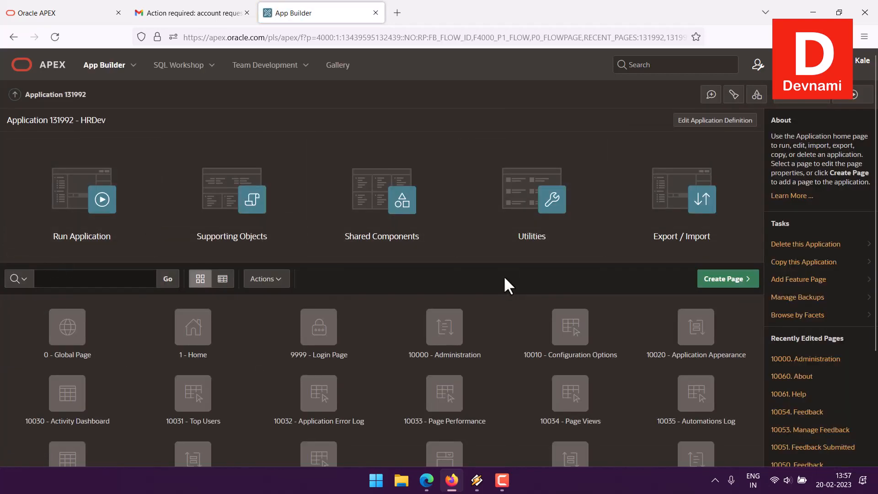
scroll(504, 279, "down", 3)
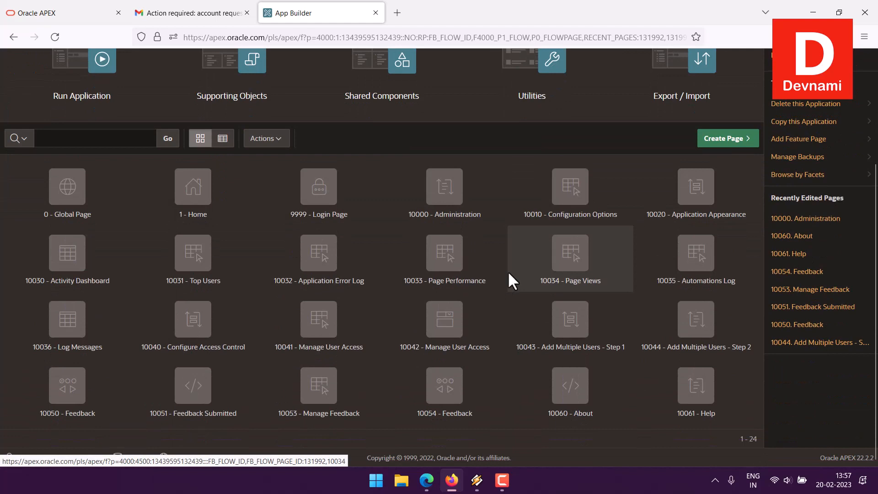
scroll(507, 271, "up", 3)
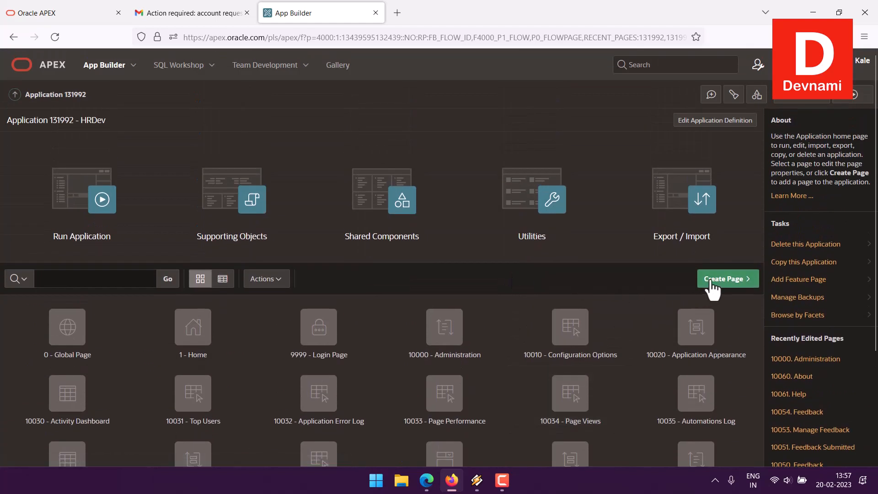
left_click(721, 280)
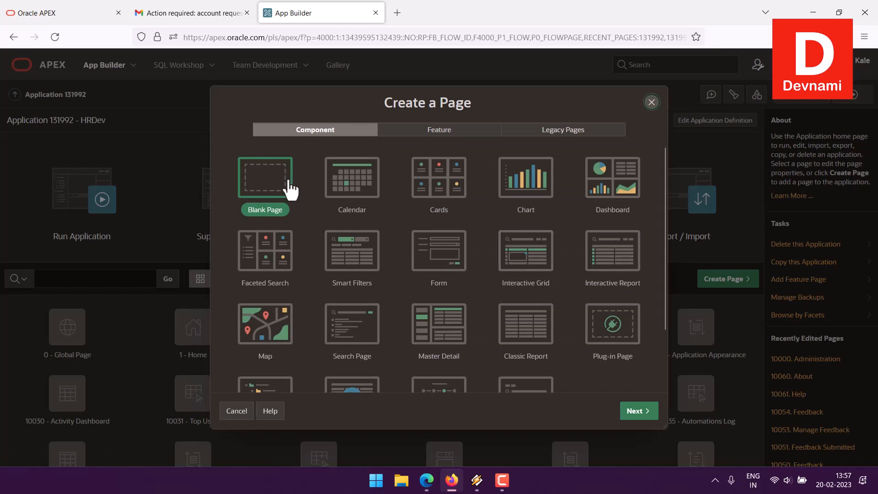
scroll(536, 242, "down", 3)
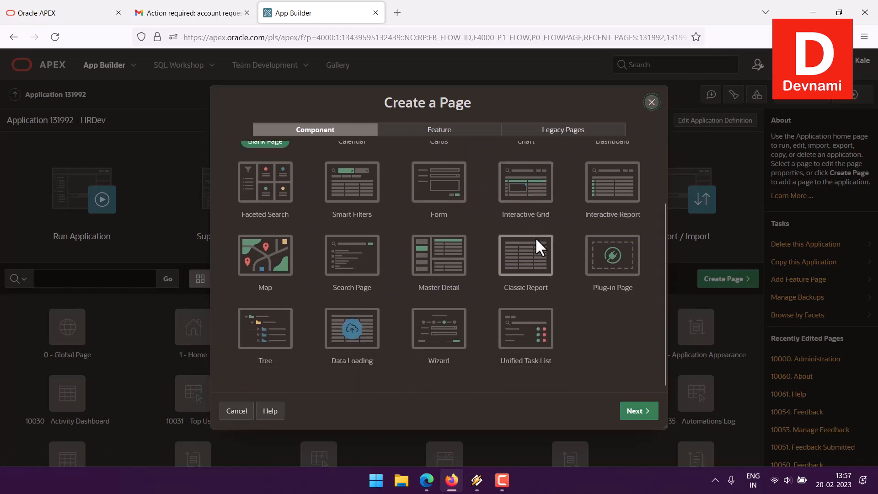
scroll(540, 247, "up", 2)
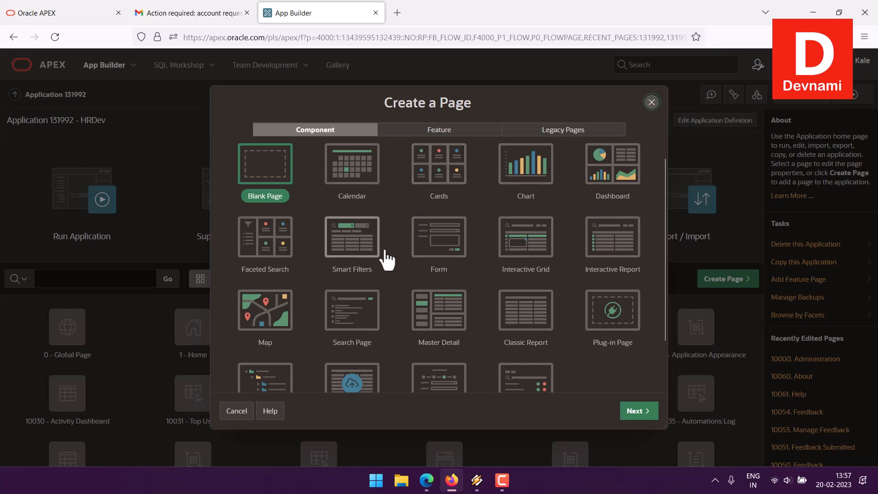
left_click(432, 250)
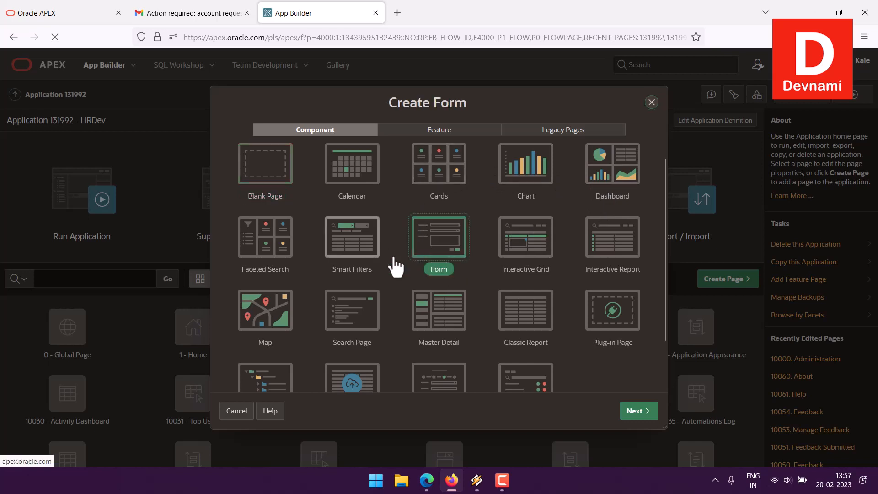
Name the form page 'Form1' with source table form1 and submit the settings
left_click(637, 411)
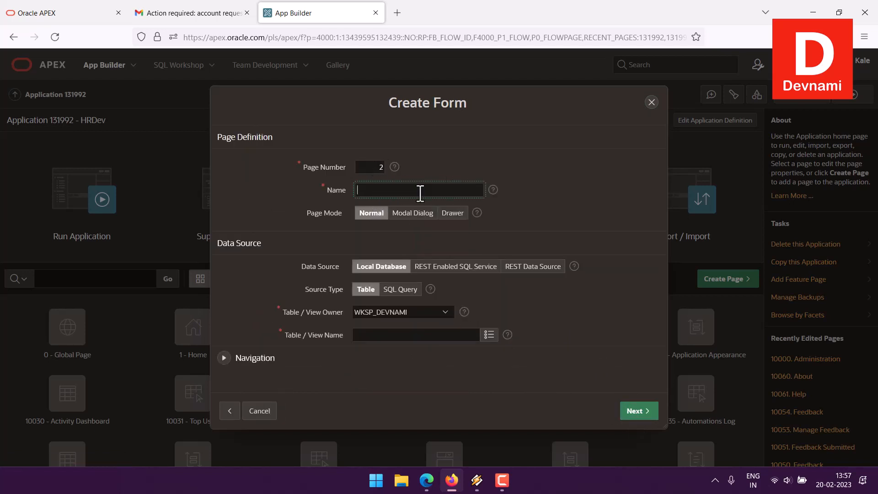
type("Form1")
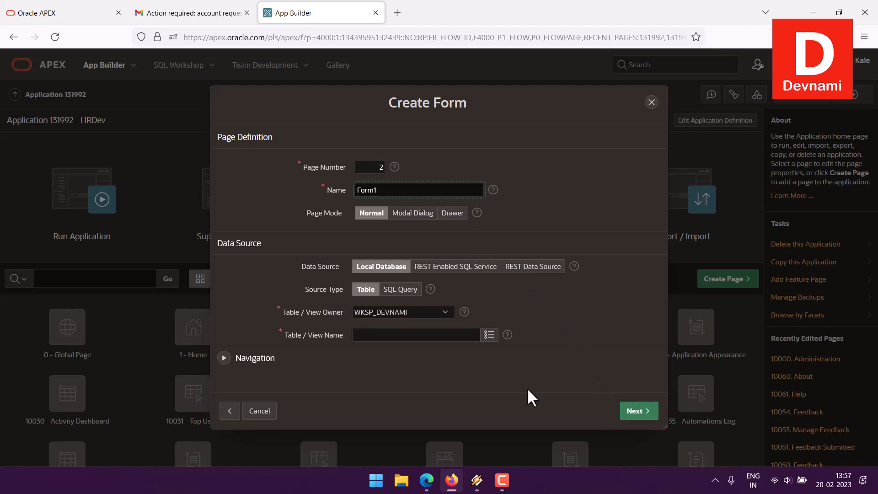
left_click(414, 338)
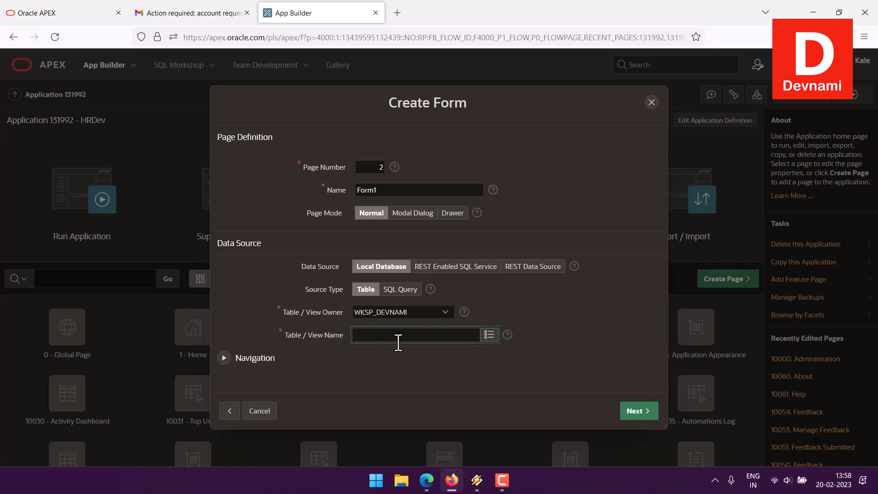
type("form1")
left_click(633, 411)
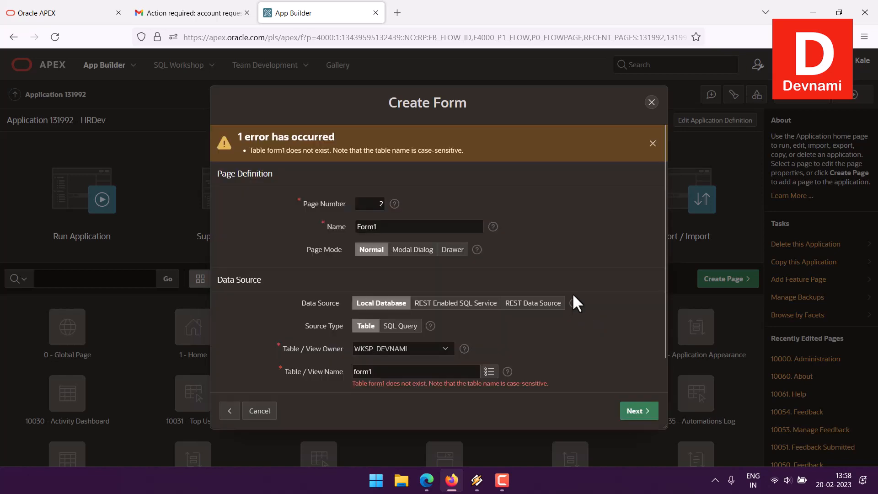
After the form1-does-not-exist error, check the table lookup, clear it, and cancel the wizard
scroll(544, 256, "down", 1)
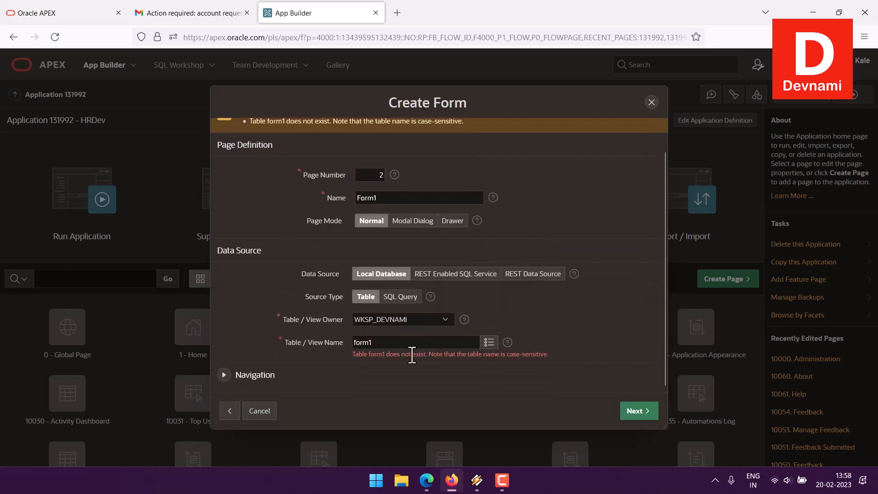
left_click(489, 346)
left_click(489, 346)
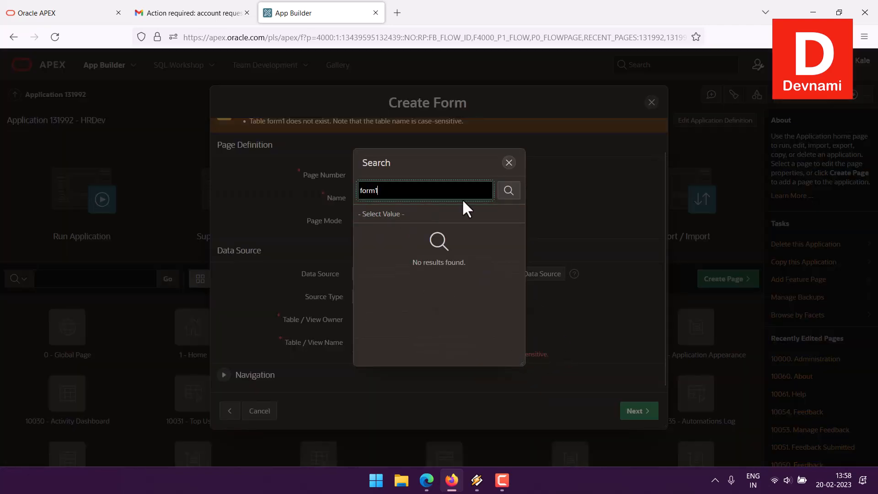
left_click(399, 215)
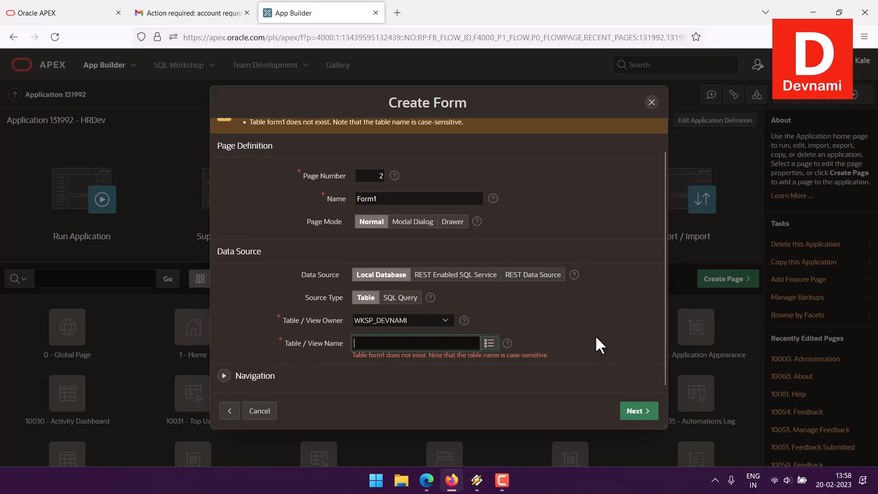
scroll(595, 334, "up", 1)
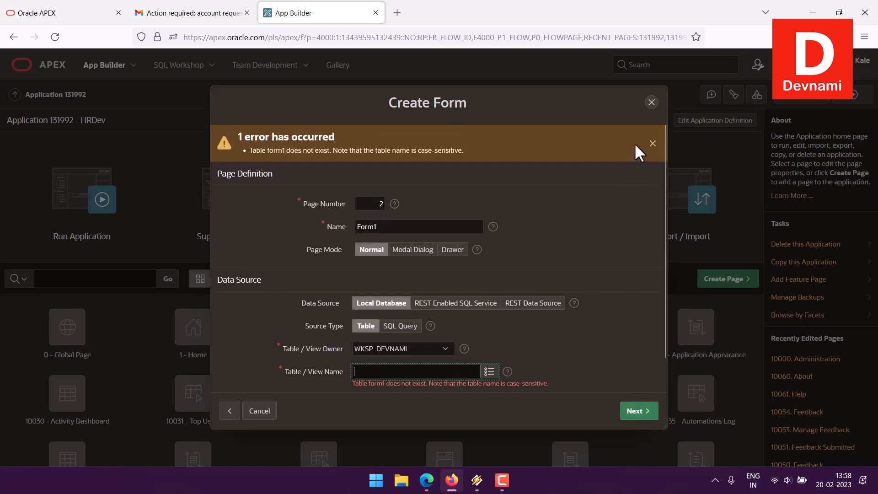
left_click(652, 102)
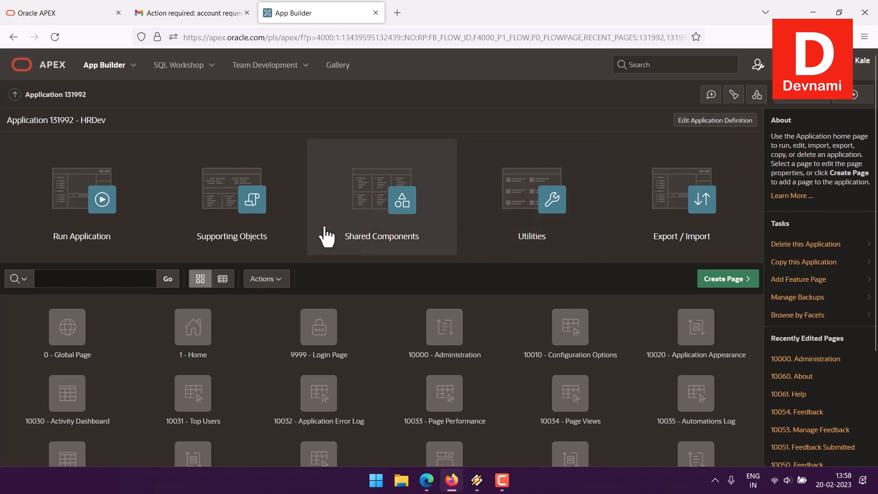
Open HRDev's Shared Components and scroll through the listed components
left_click(372, 245)
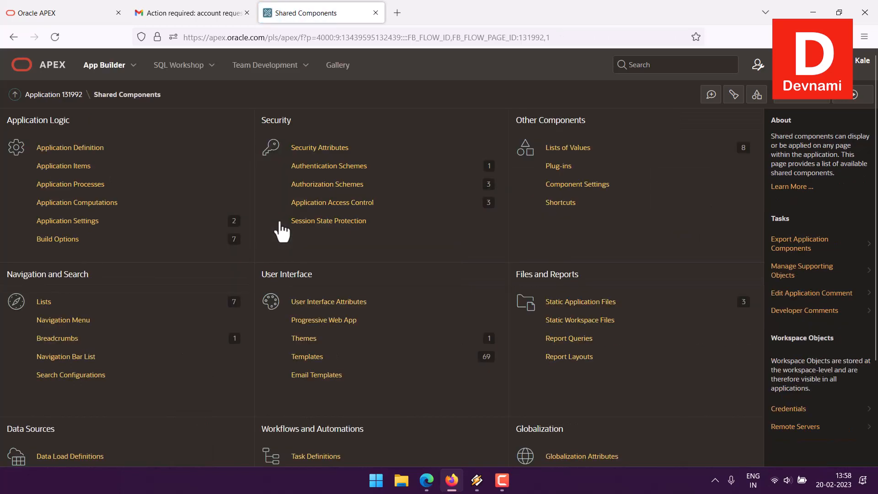
scroll(78, 338, "down", 2)
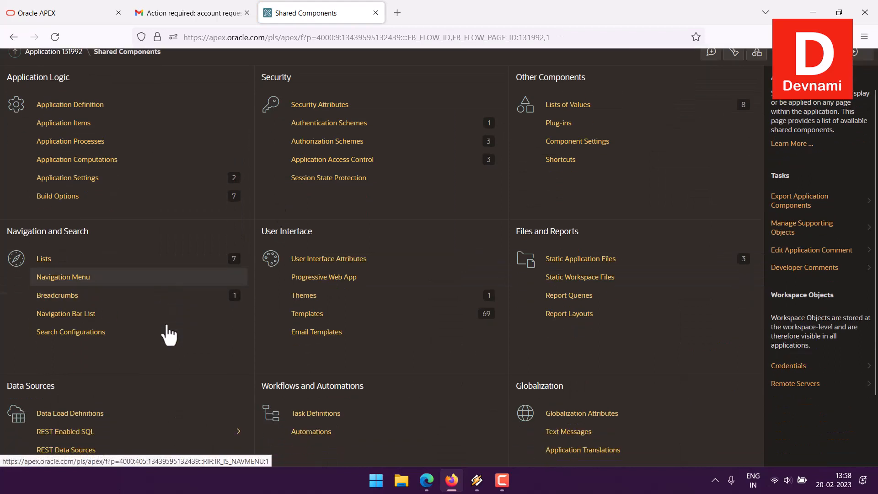
scroll(128, 403, "down", 1)
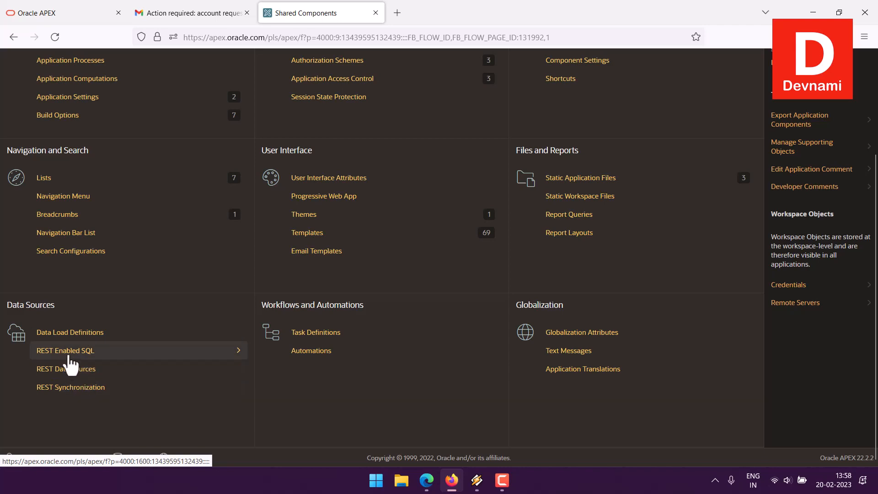
scroll(132, 304, "up", 3)
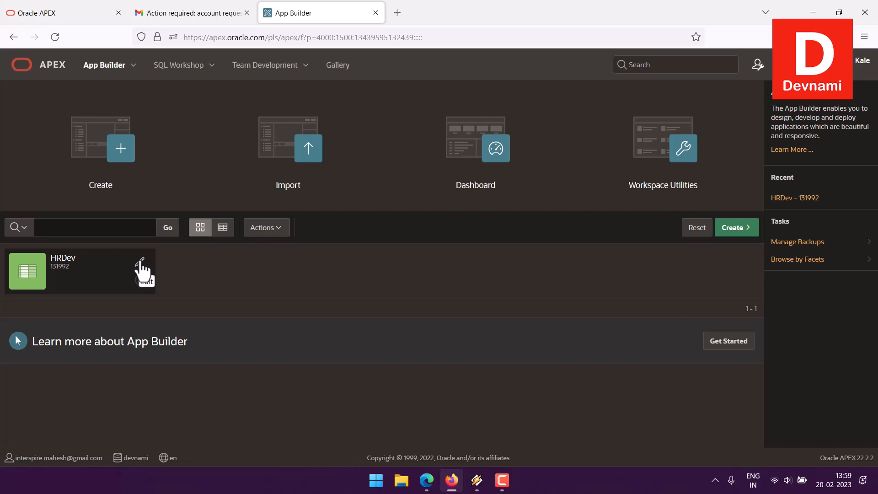
Permanently delete HRDev (131992) after reviewing the list of pages to be removed
left_click(139, 265)
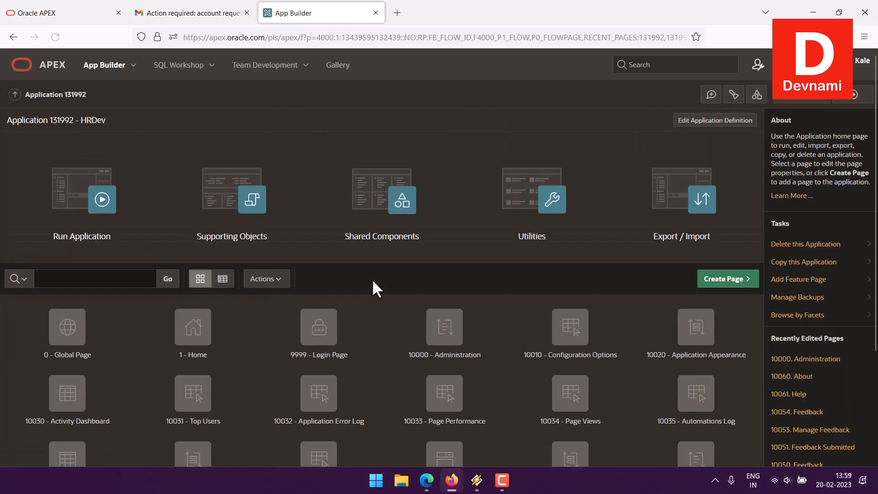
scroll(548, 271, "down", 3)
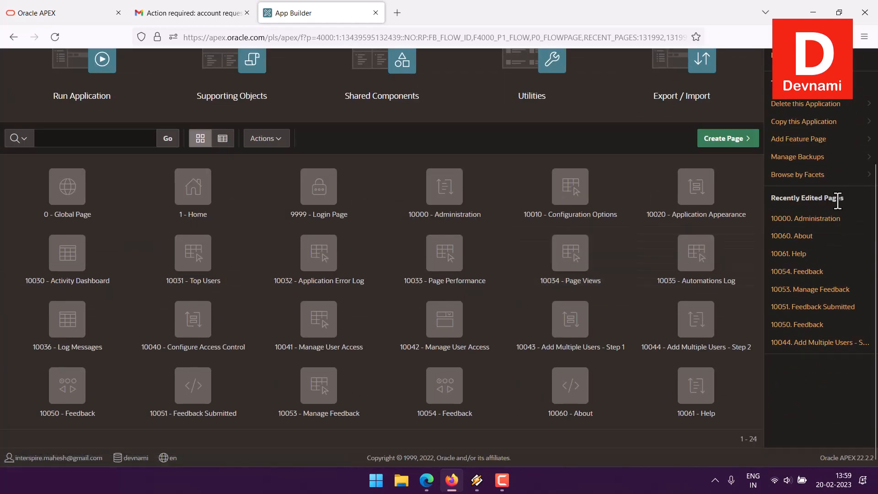
scroll(838, 211, "up", 3)
scroll(838, 211, "up", 2)
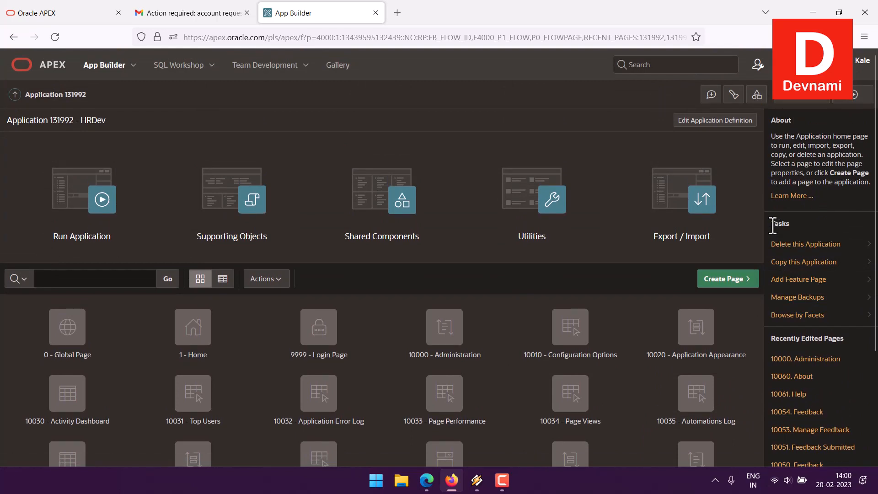
left_click(800, 245)
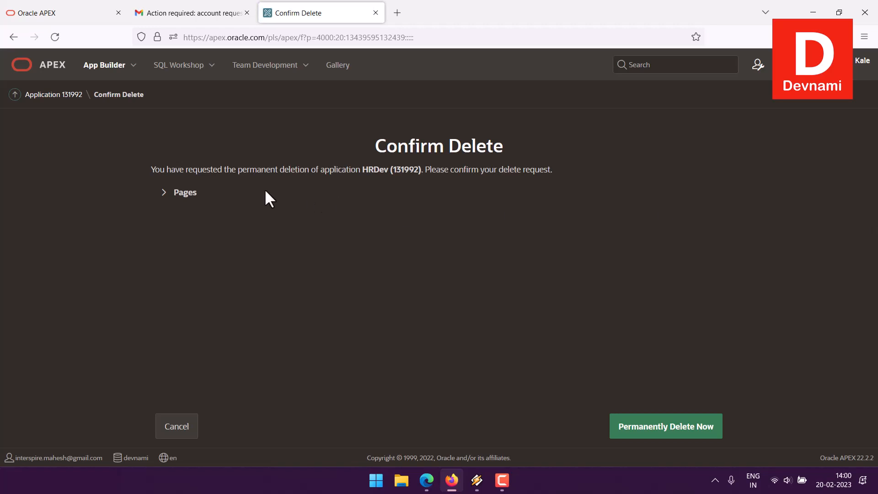
left_click(163, 193)
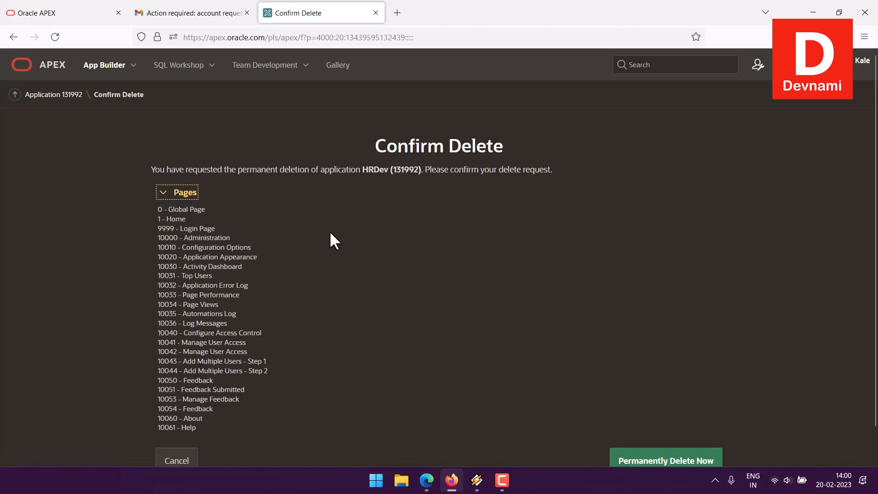
scroll(270, 238, "down", 1)
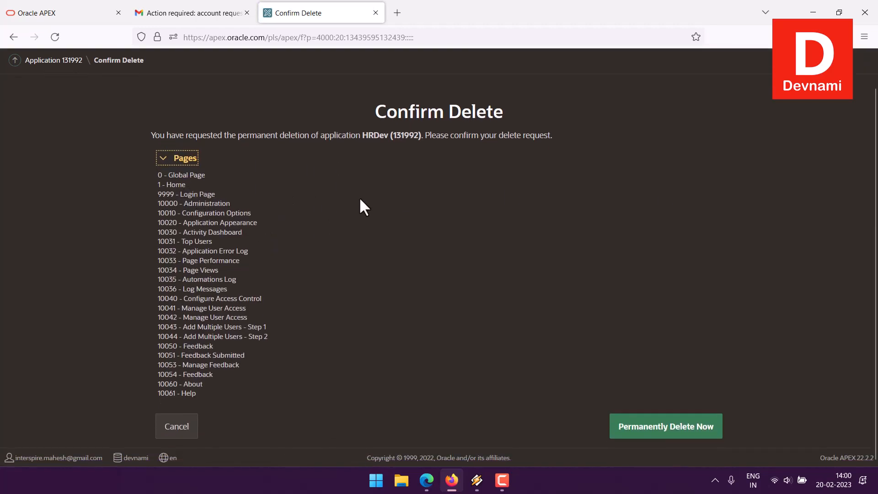
left_click(672, 433)
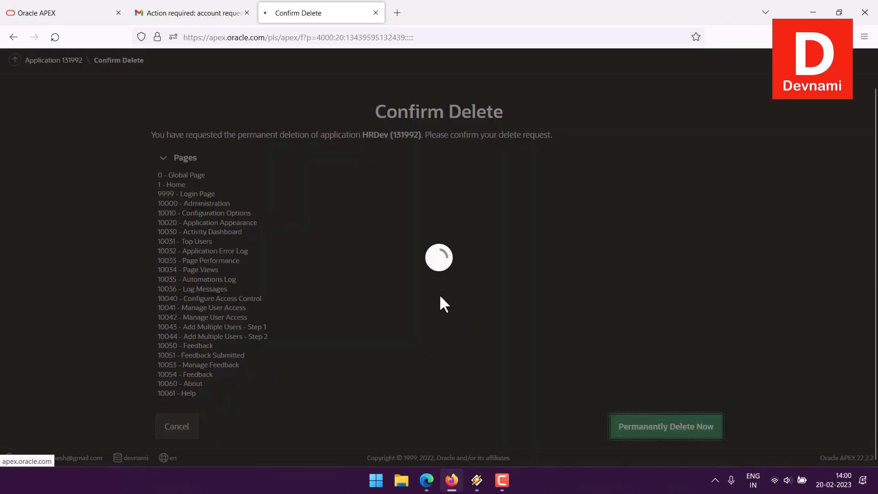